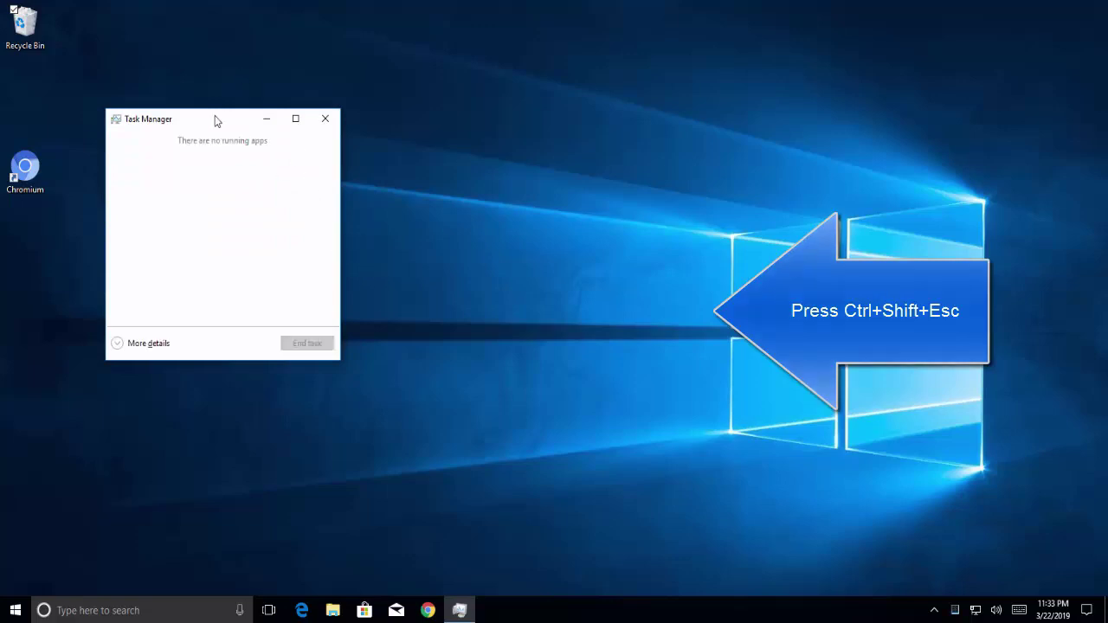
Expand Task Manager to its detailed view and sort the processes by name in descending order
{"action": "left_click_drag", "start_coordinate": [216, 116], "coordinate": [349, 104]}
{"action": "left_click", "coordinate": [275, 327]}
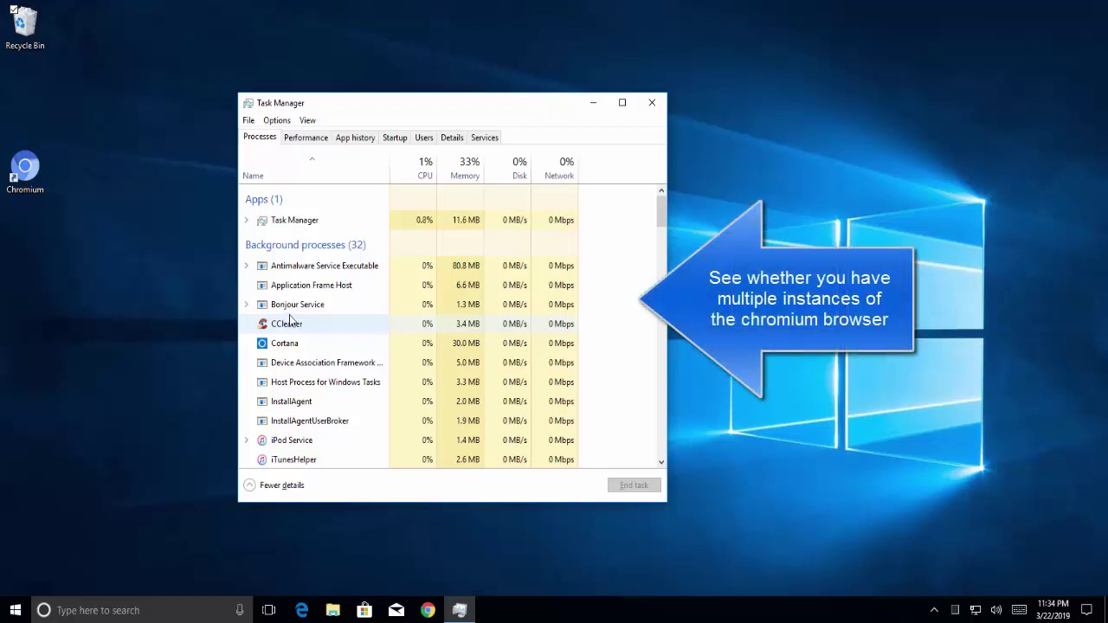
{"action": "scroll", "coordinate": [290, 322], "scroll_direction": "down", "scroll_amount": 1}
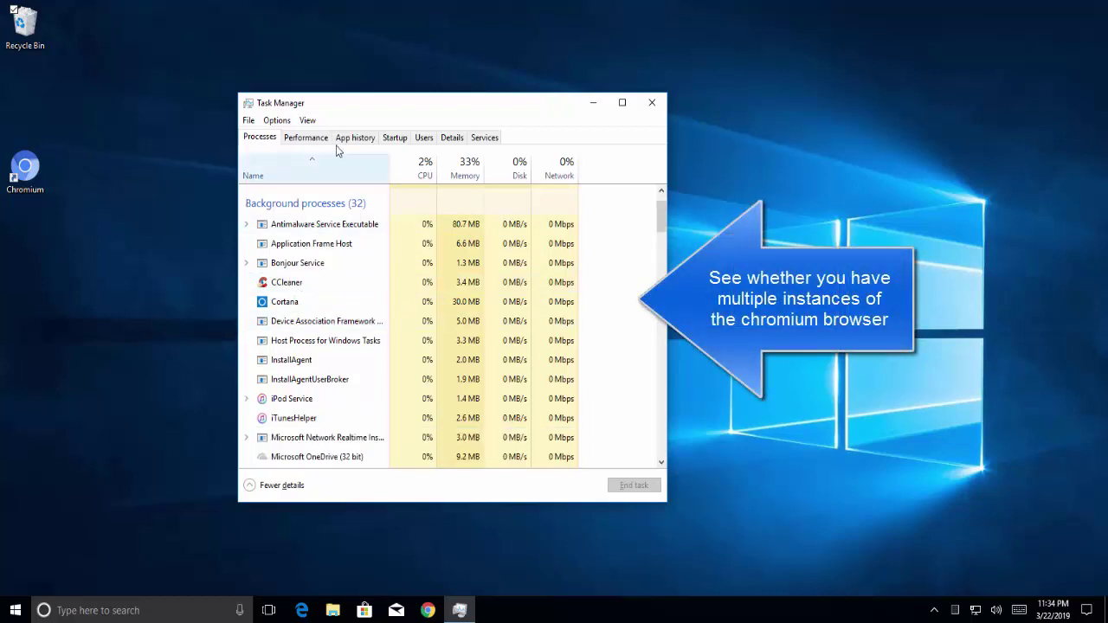
{"action": "left_click", "coordinate": [334, 178]}
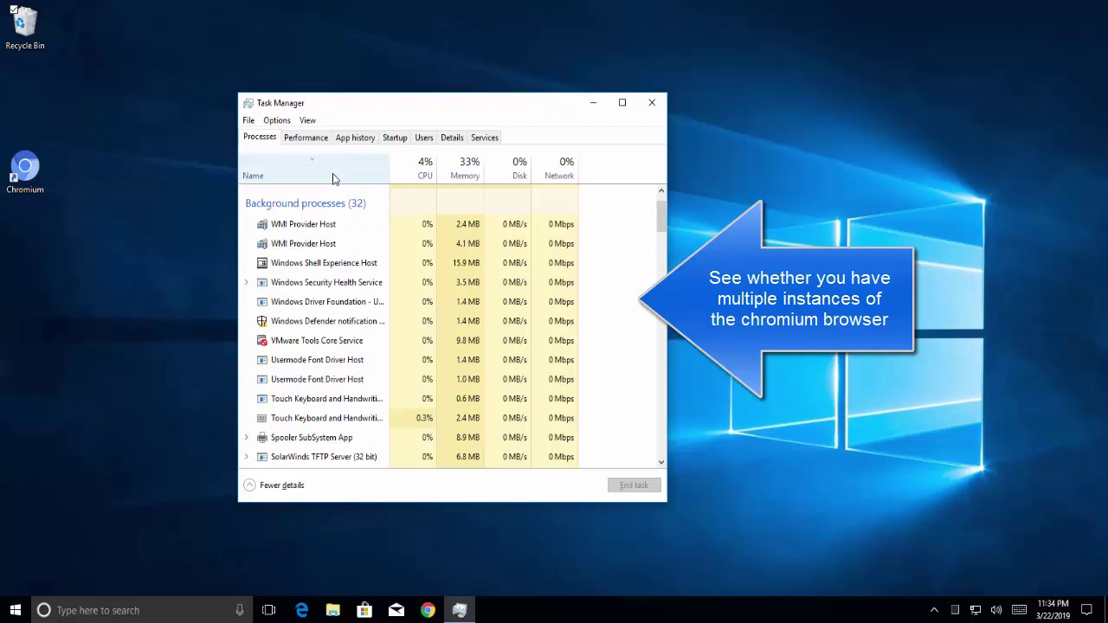
Look through the running processes for multiple instances of the Chromium browser, and close Task Manager
{"action": "scroll", "coordinate": [349, 251], "scroll_direction": "down", "scroll_amount": 5}
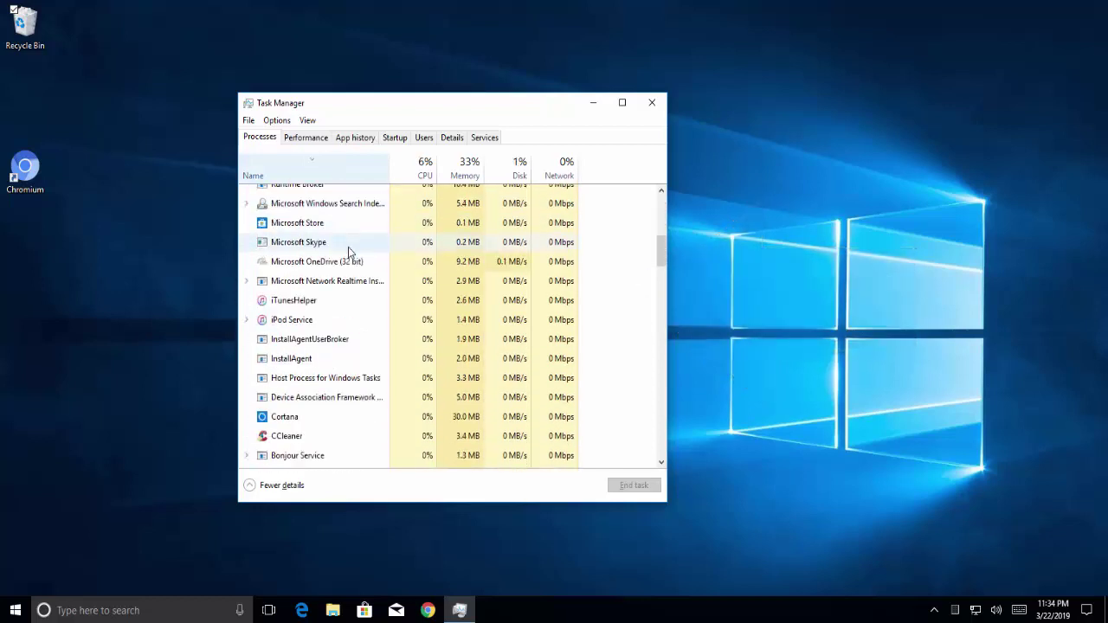
{"action": "scroll", "coordinate": [349, 251], "scroll_direction": "down", "scroll_amount": 12}
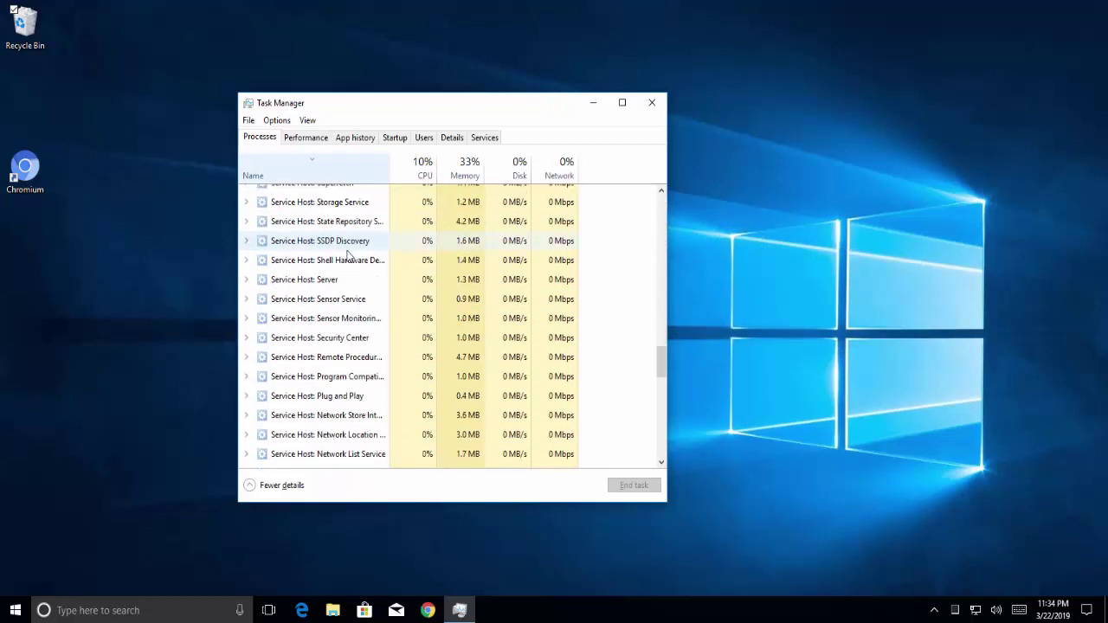
{"action": "scroll", "coordinate": [349, 251], "scroll_direction": "down", "scroll_amount": 13}
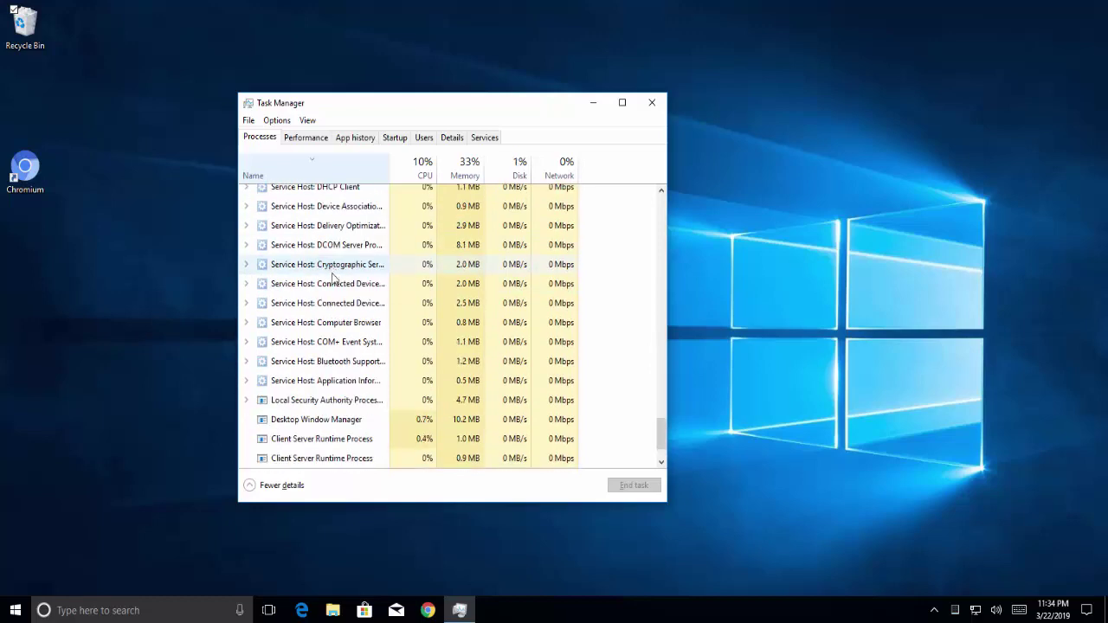
{"action": "scroll", "coordinate": [332, 277], "scroll_direction": "up", "scroll_amount": 15}
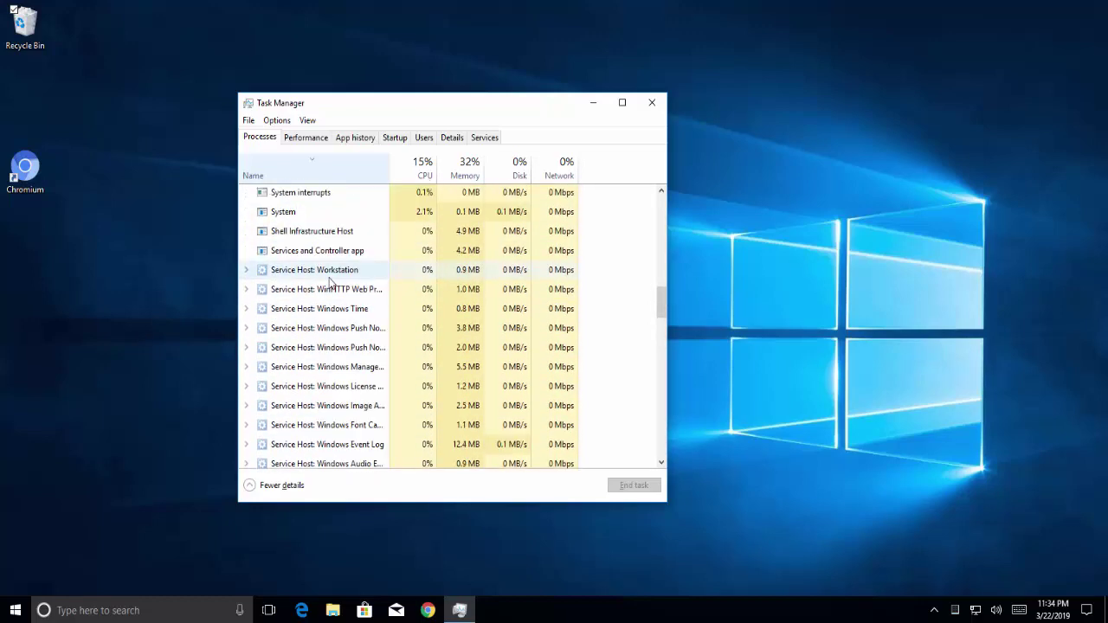
{"action": "scroll", "coordinate": [329, 282], "scroll_direction": "up", "scroll_amount": 10}
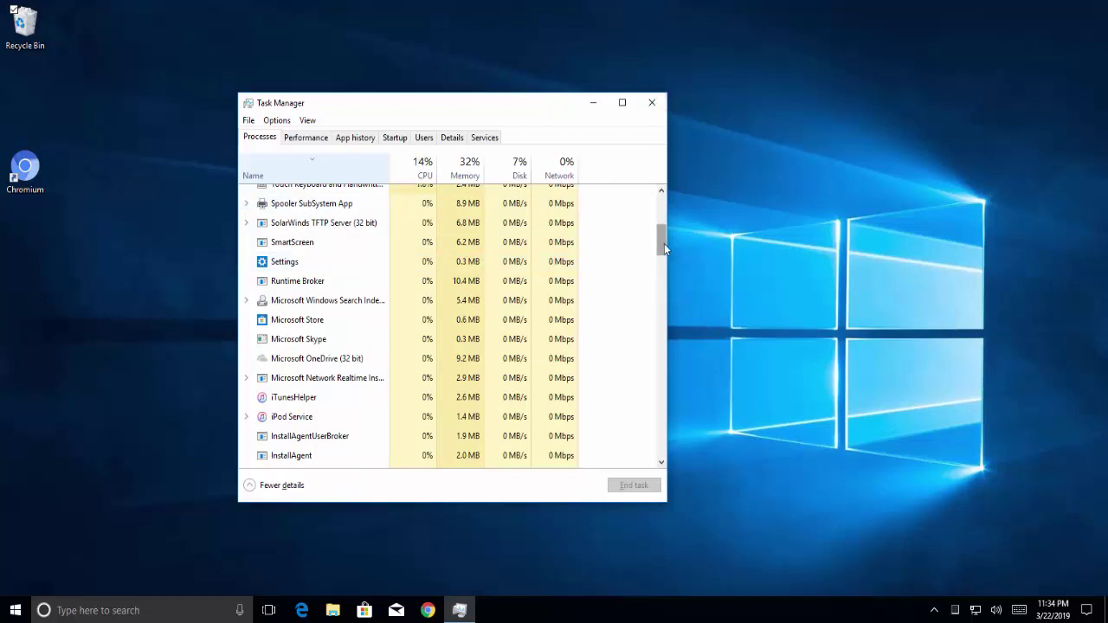
{"action": "left_click_drag", "start_coordinate": [664, 243], "coordinate": [666, 226]}
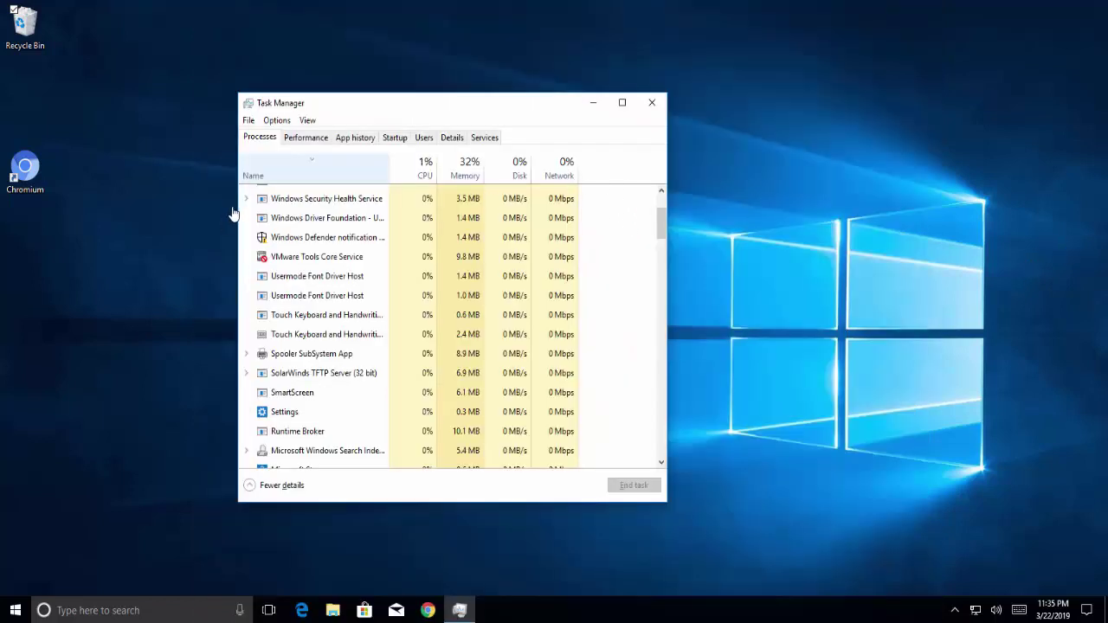
{"action": "left_click_drag", "start_coordinate": [371, 110], "coordinate": [404, 111]}
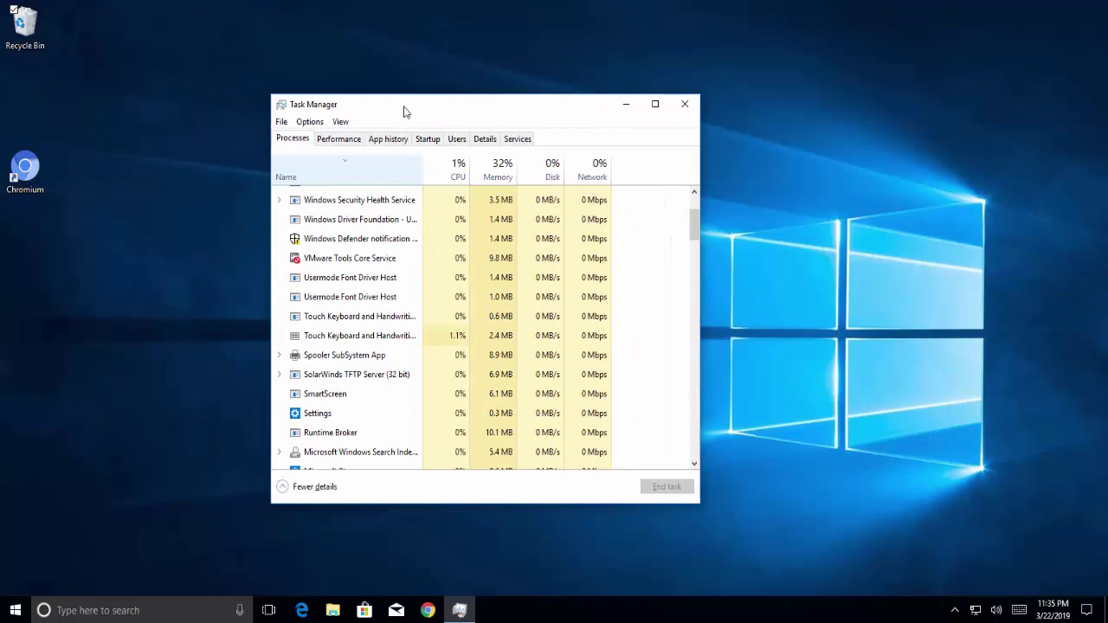
{"action": "scroll", "coordinate": [421, 299], "scroll_direction": "down", "scroll_amount": 2}
{"action": "scroll", "coordinate": [421, 299], "scroll_direction": "up", "scroll_amount": 3}
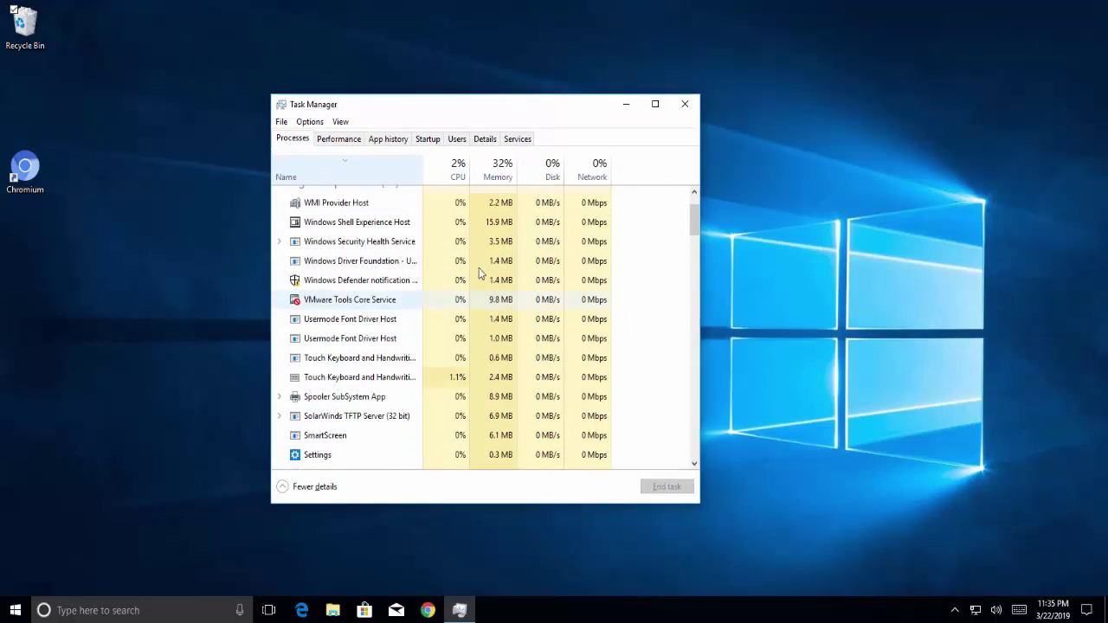
{"action": "left_click", "coordinate": [695, 104]}
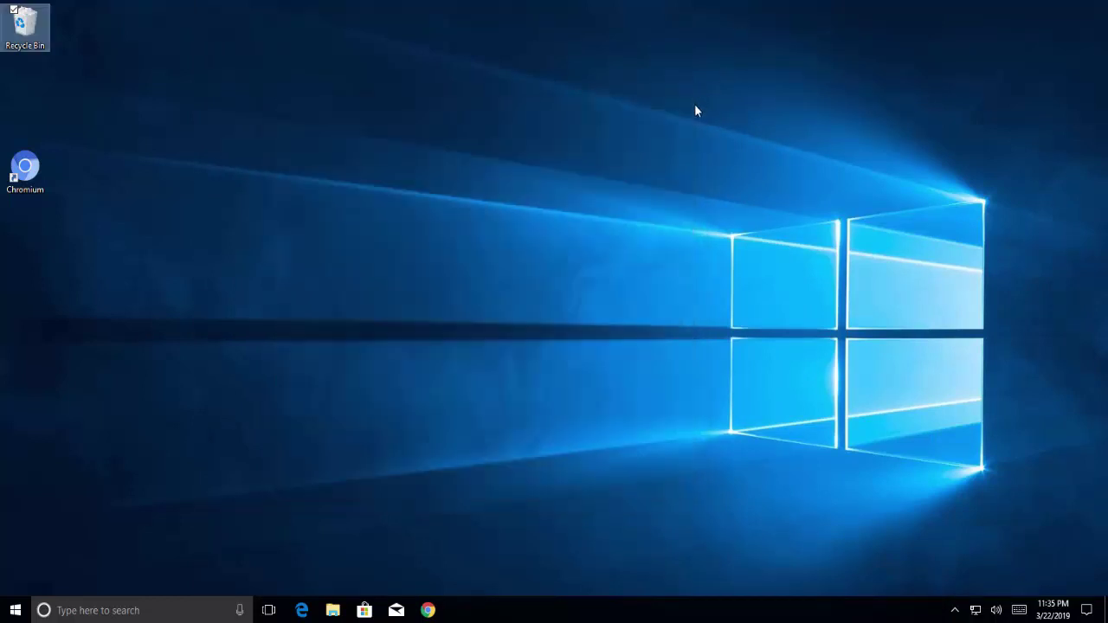
{"action": "left_click", "coordinate": [680, 134]}
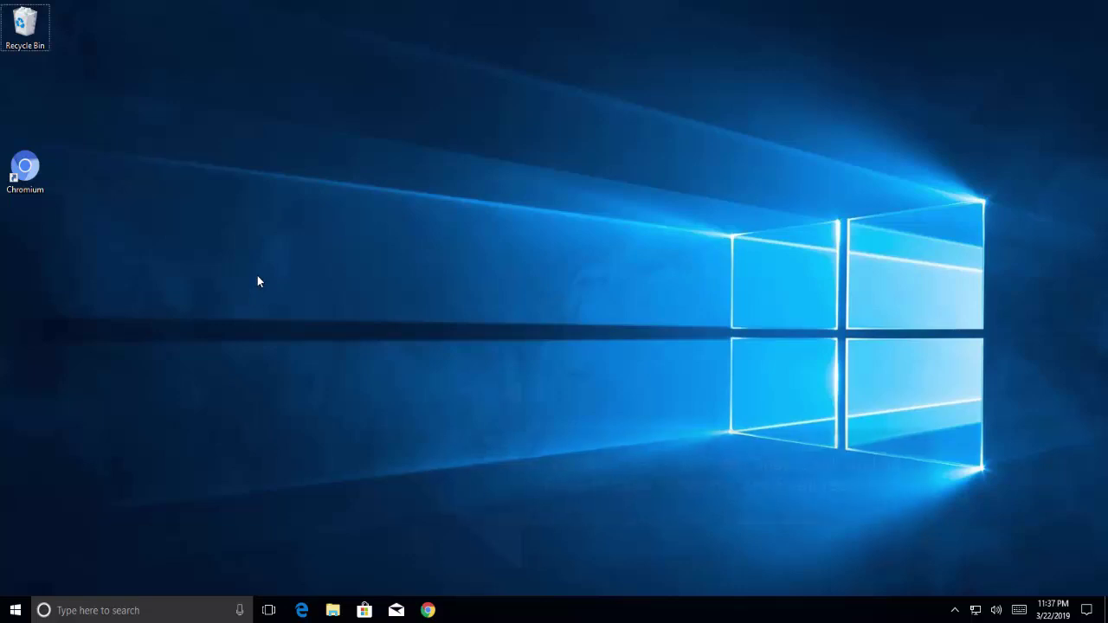
Open Programs and Features by running appwiz.cpl
{"action": "key", "text": "super+r"}
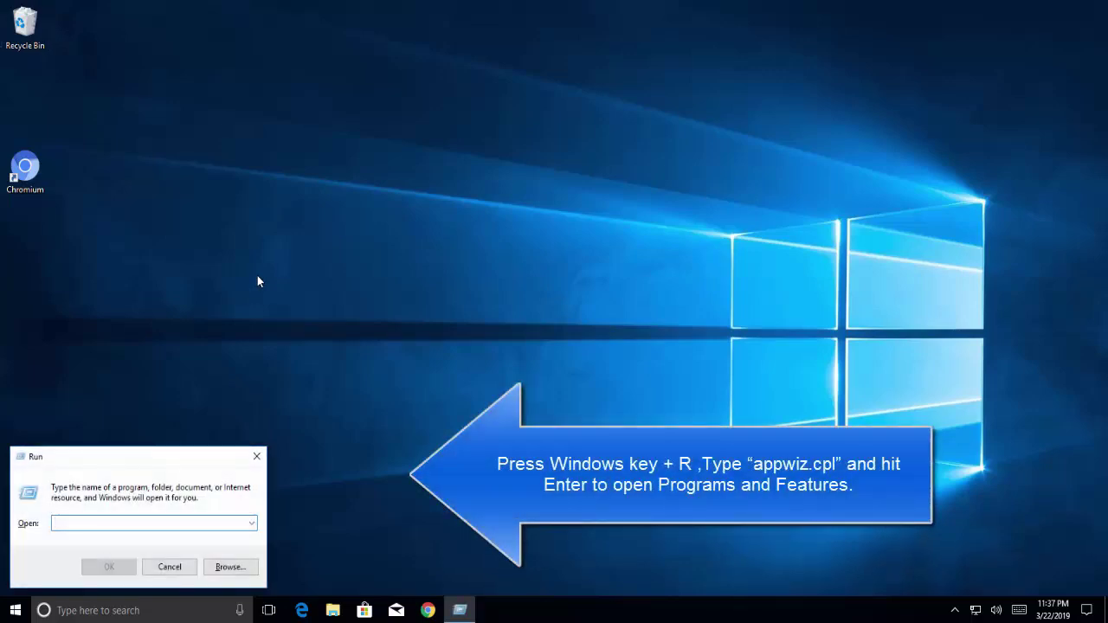
{"action": "type", "text": "appwiz"}
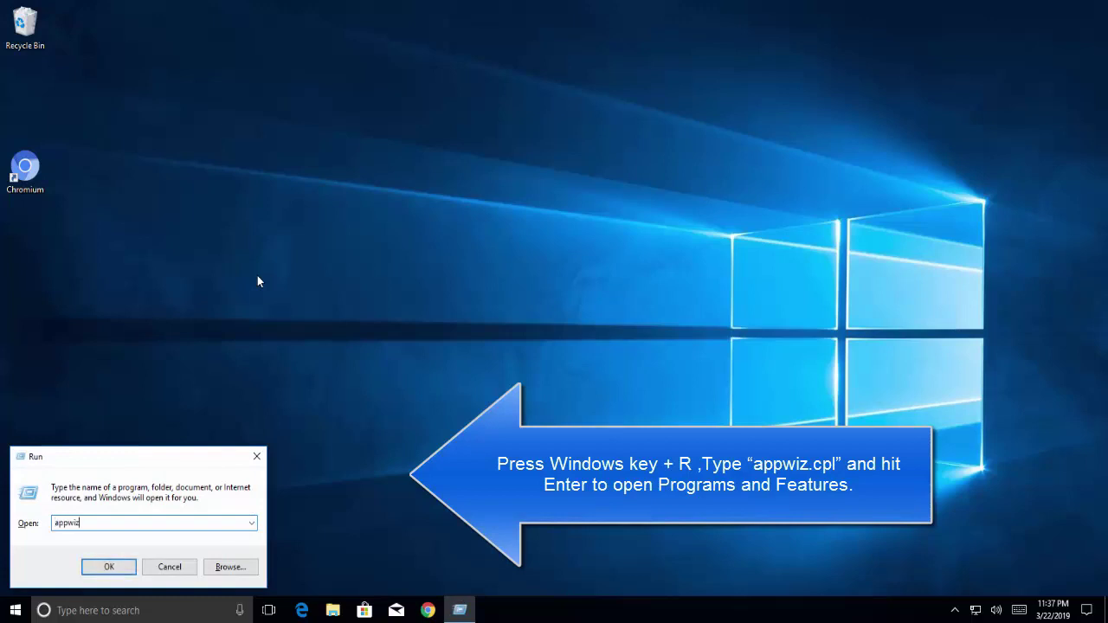
{"action": "type", "text": ".cpl"}
{"action": "key", "text": "Return"}
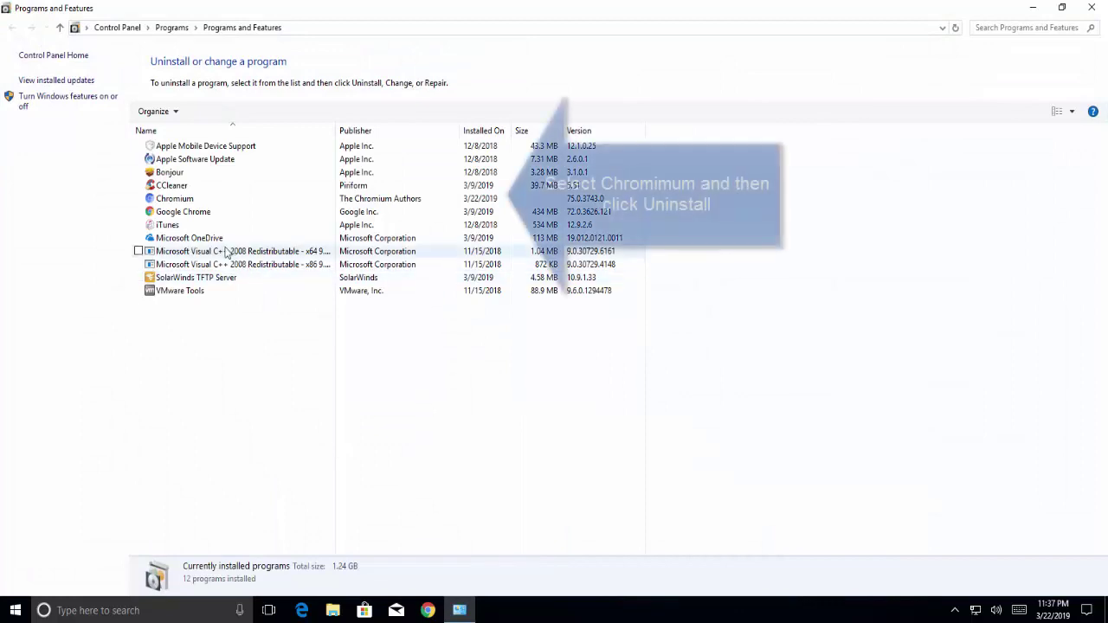
Uninstall Chromium from the installed programs and confirm the removal without selecting the option to delete browsing data
{"action": "left_click", "coordinate": [204, 200]}
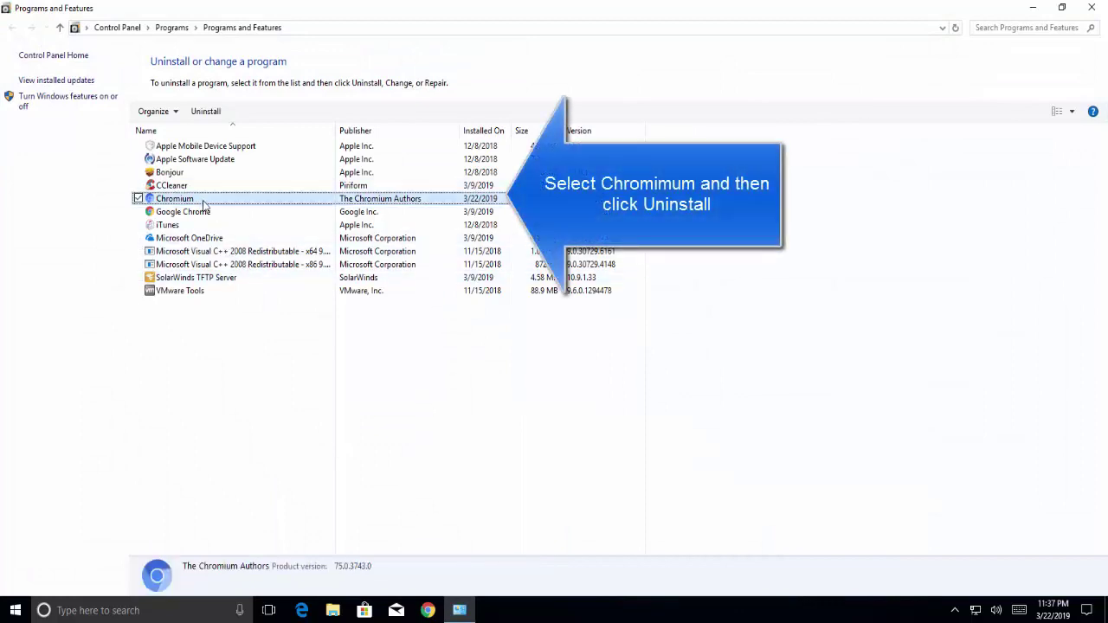
{"action": "left_click", "coordinate": [205, 111]}
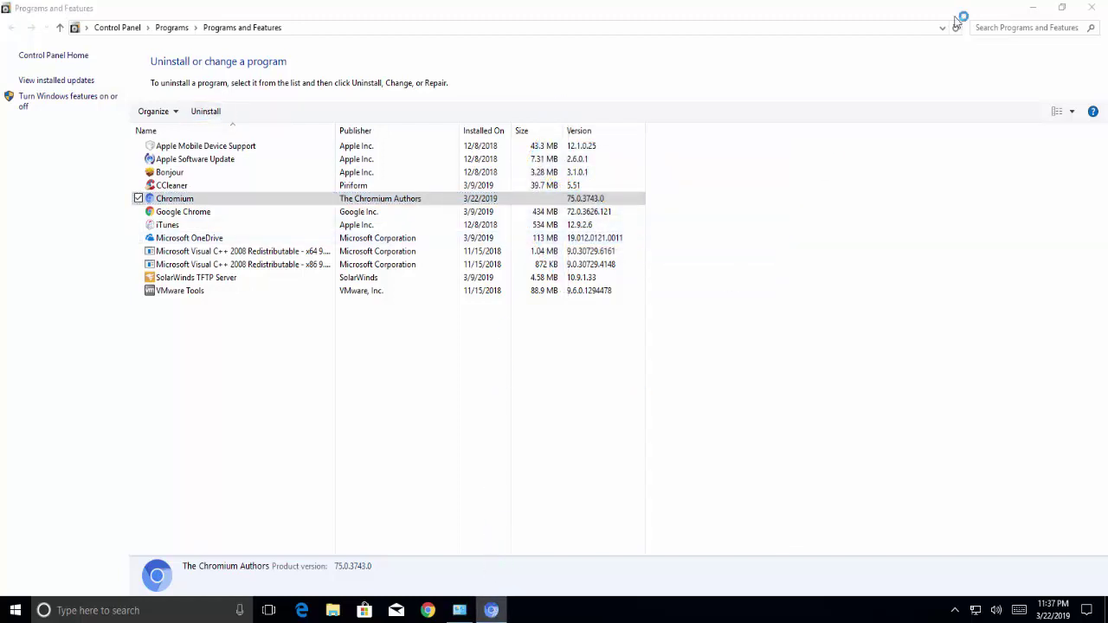
{"action": "left_click", "coordinate": [1033, 8]}
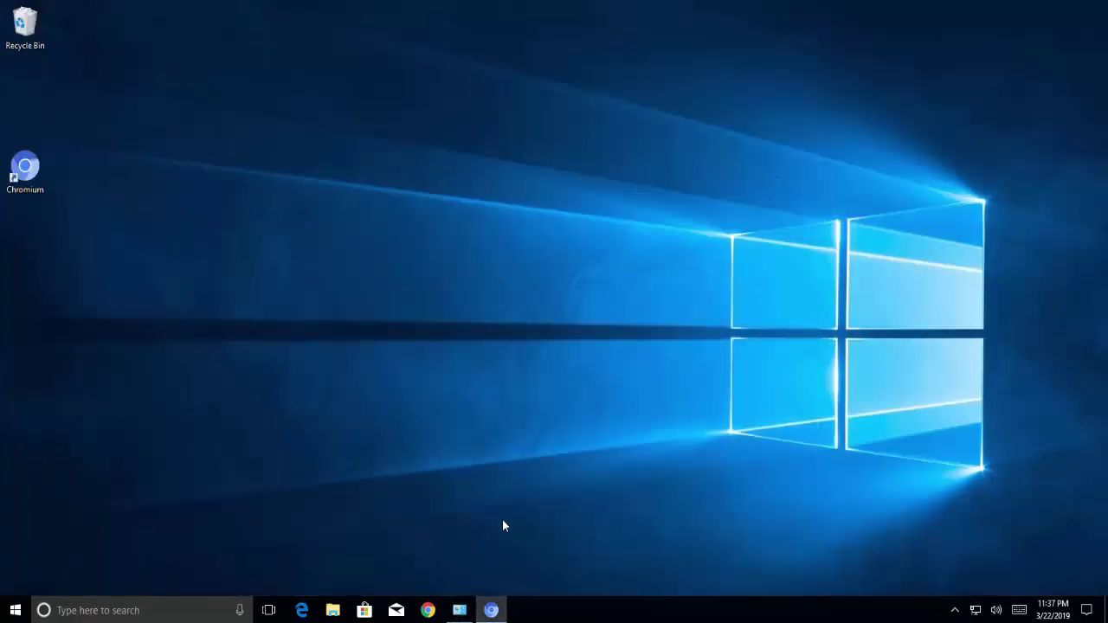
{"action": "left_click", "coordinate": [494, 611]}
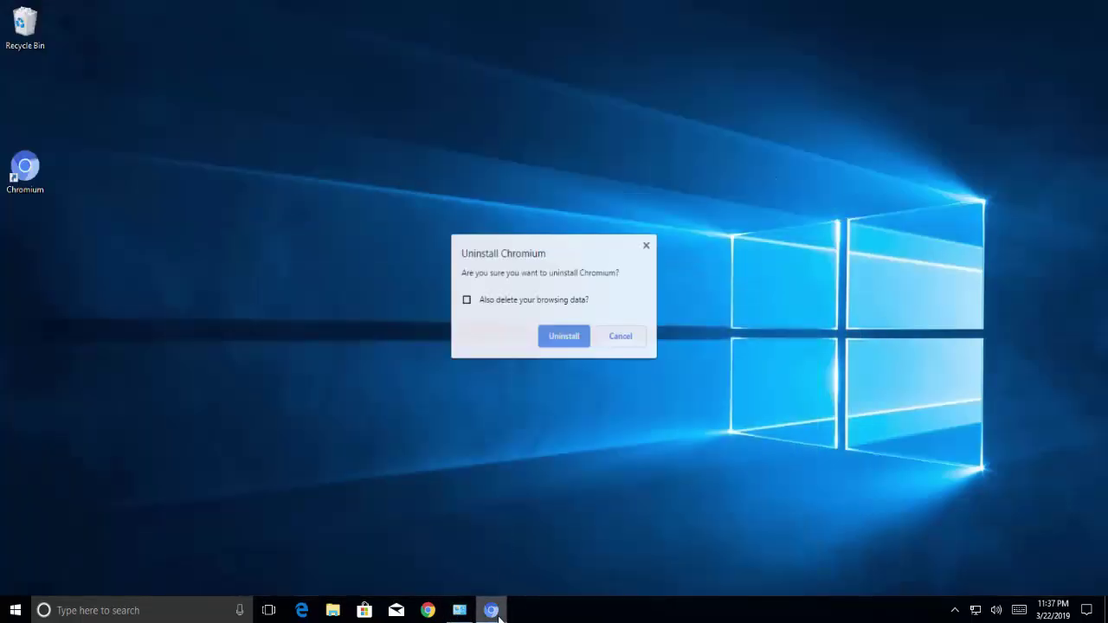
{"action": "left_click", "coordinate": [552, 338]}
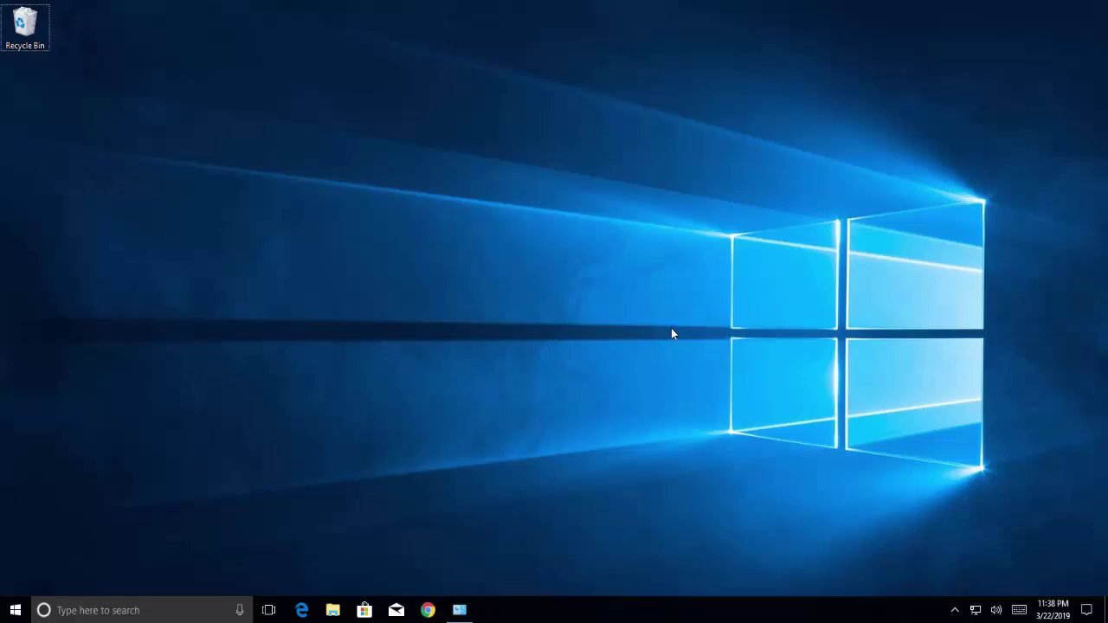
Open File Explorer and browse to the Appuals user folder under Users on Local Disk (C:)
{"action": "key", "text": "super+e"}
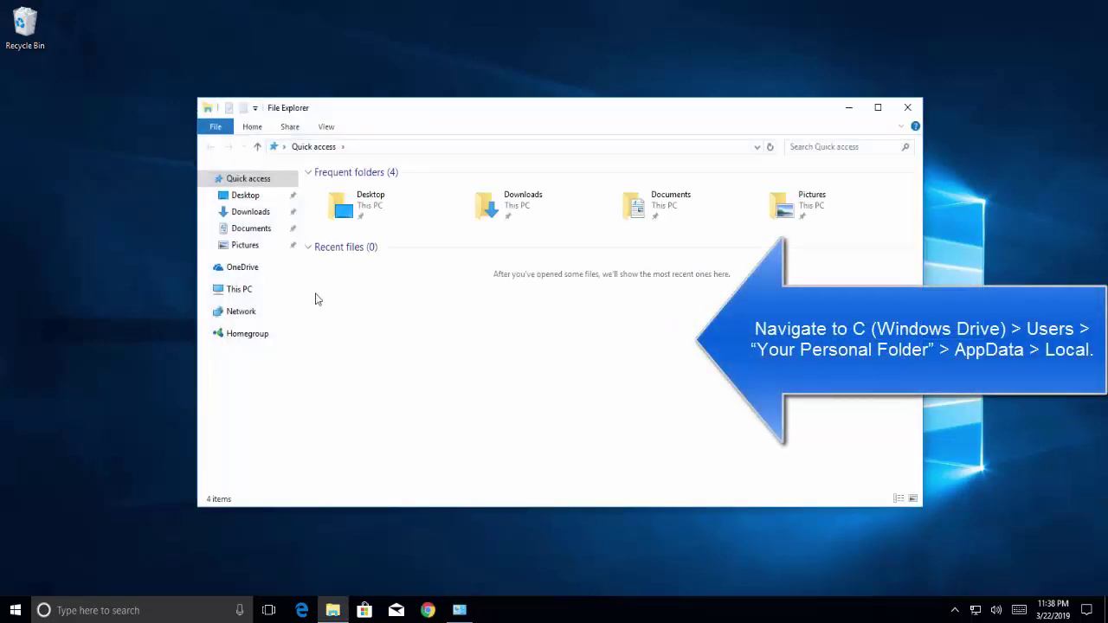
{"action": "left_click", "coordinate": [262, 291]}
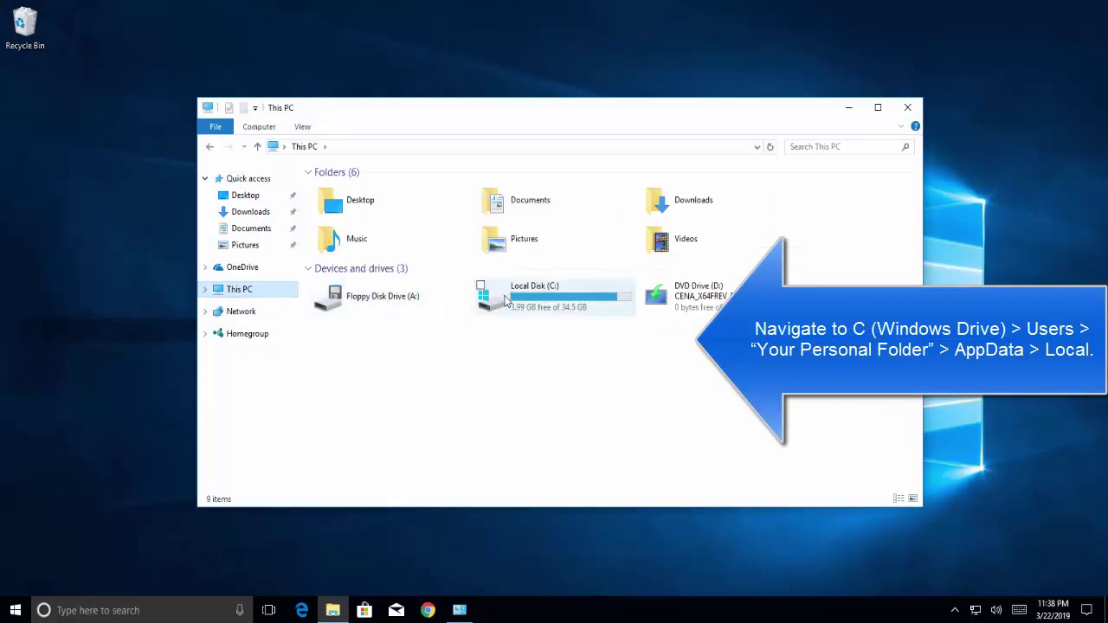
{"action": "double_click", "coordinate": [537, 295]}
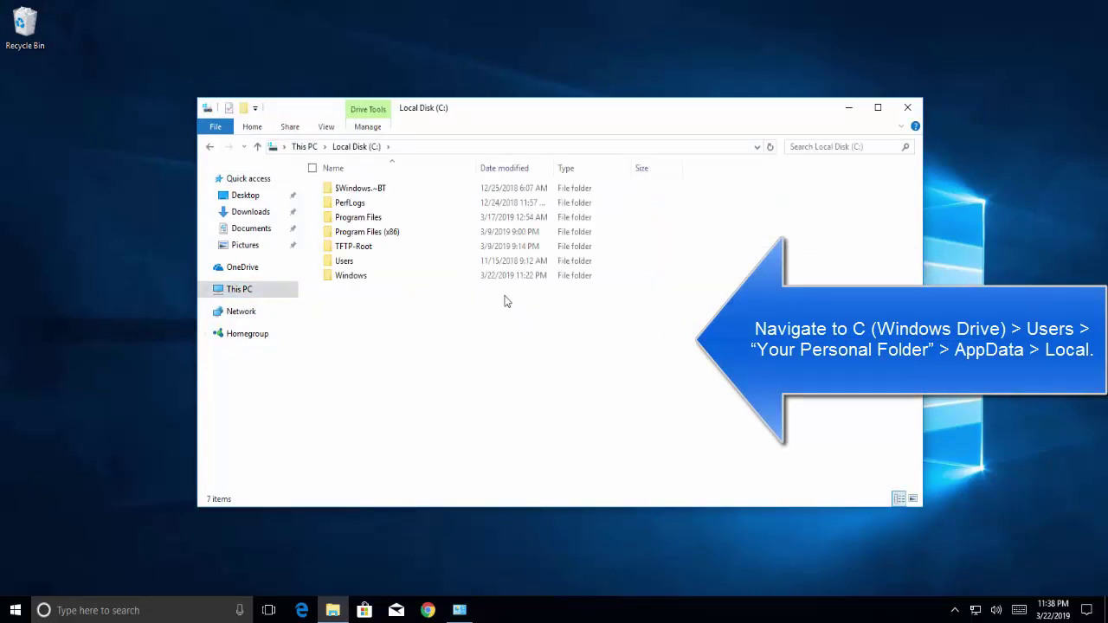
{"action": "double_click", "coordinate": [407, 268]}
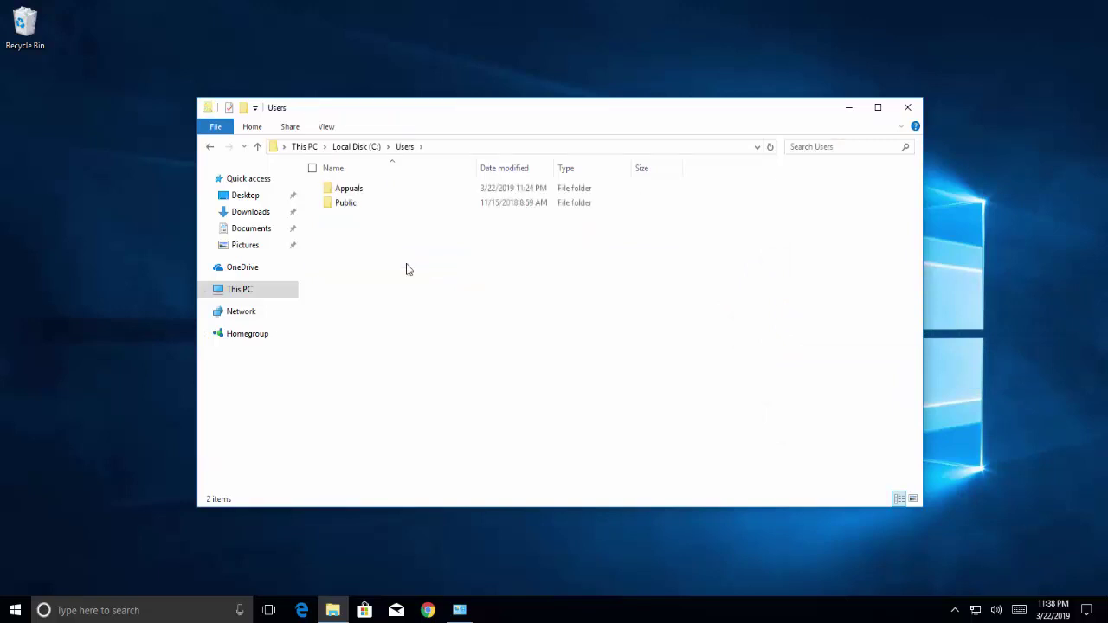
{"action": "double_click", "coordinate": [404, 195]}
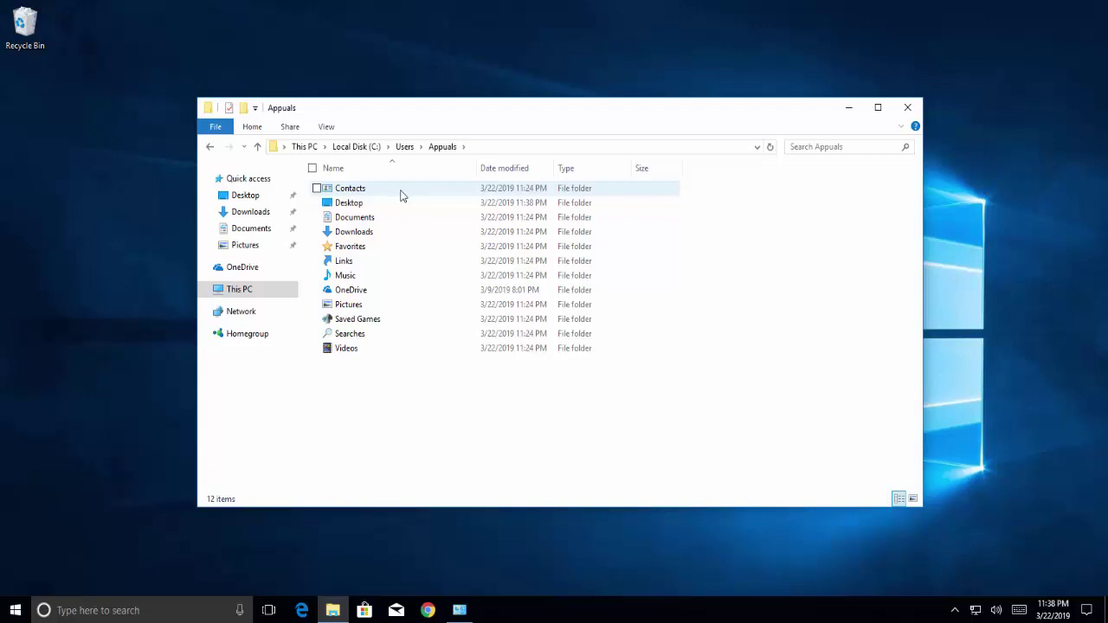
Show hidden items in the user folder and open the Local folder inside AppData
{"action": "left_click", "coordinate": [325, 126]}
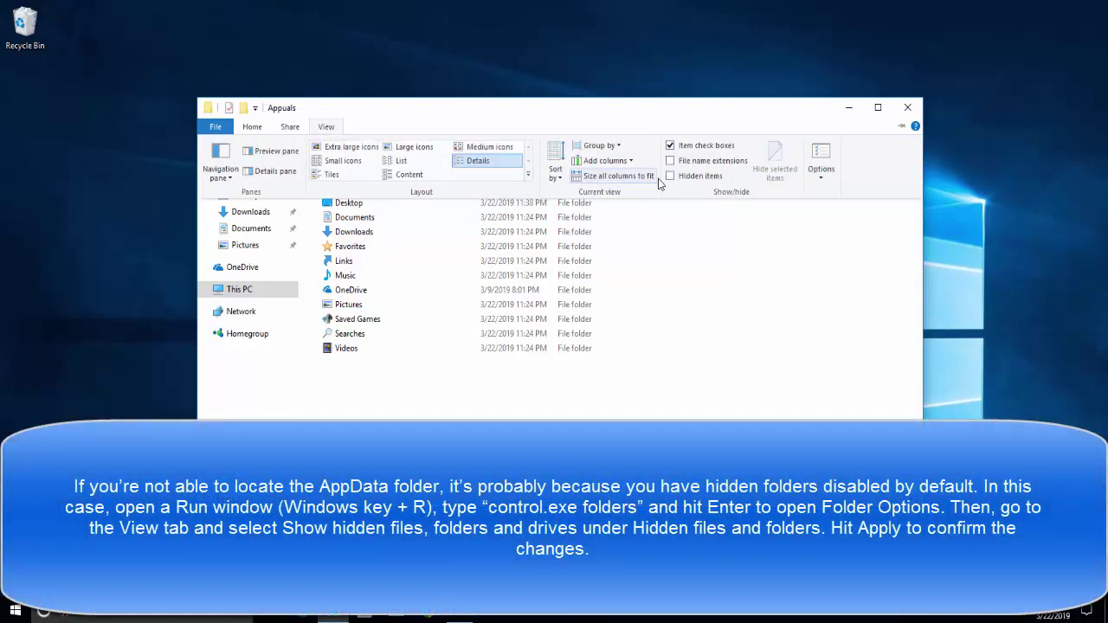
{"action": "left_click", "coordinate": [679, 178]}
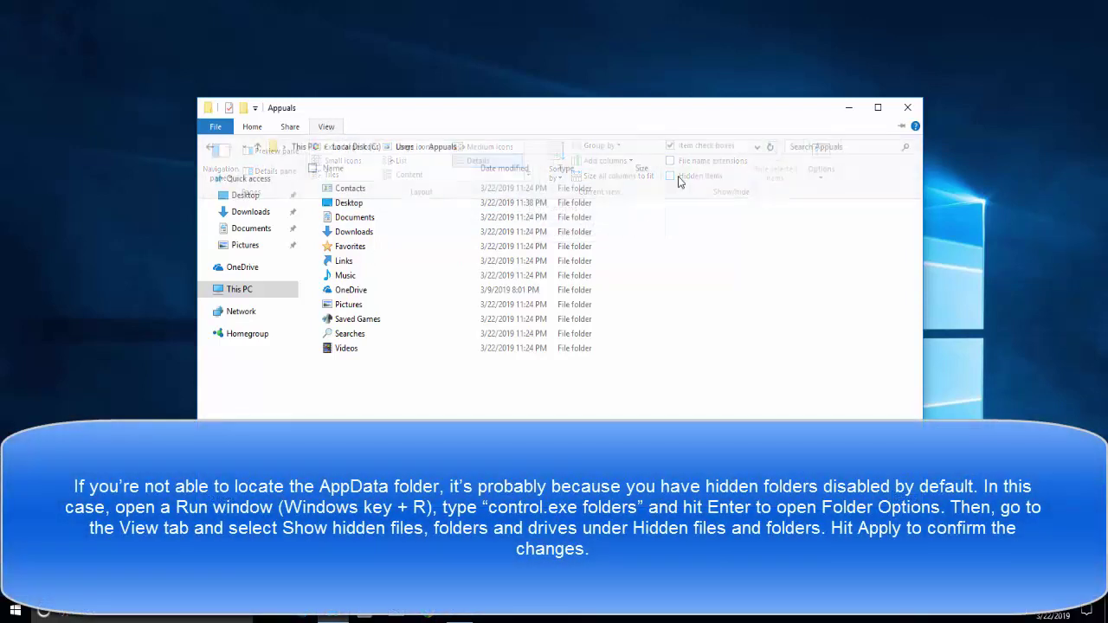
{"action": "double_click", "coordinate": [495, 188]}
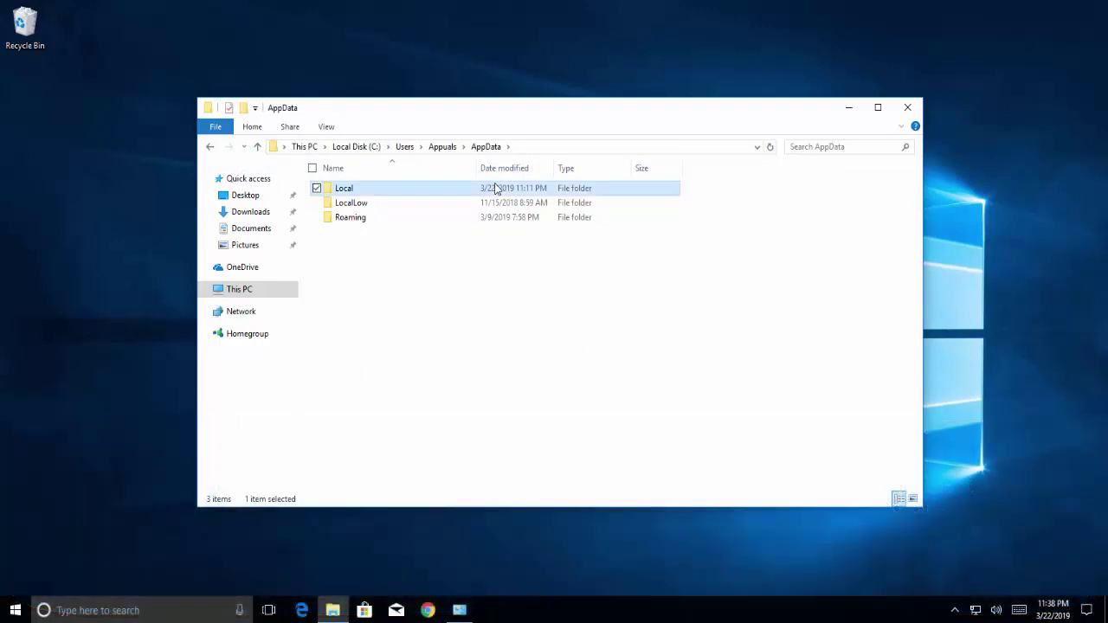
{"action": "double_click", "coordinate": [495, 188]}
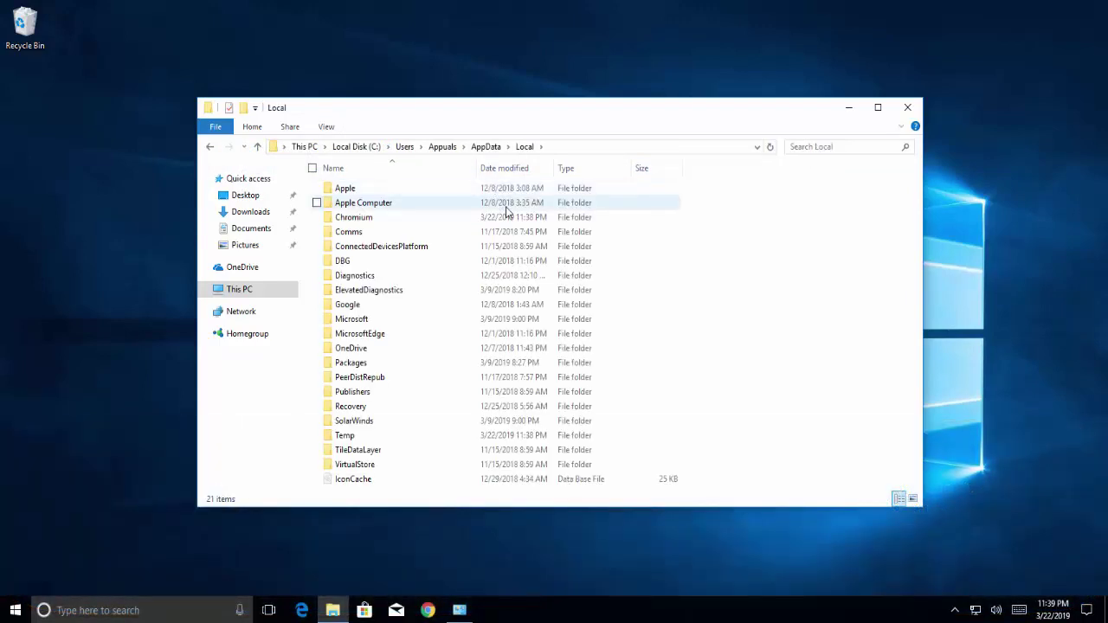
Delete the Chromium folder from AppData\Local and minimize the File Explorer window
{"action": "left_click", "coordinate": [505, 217]}
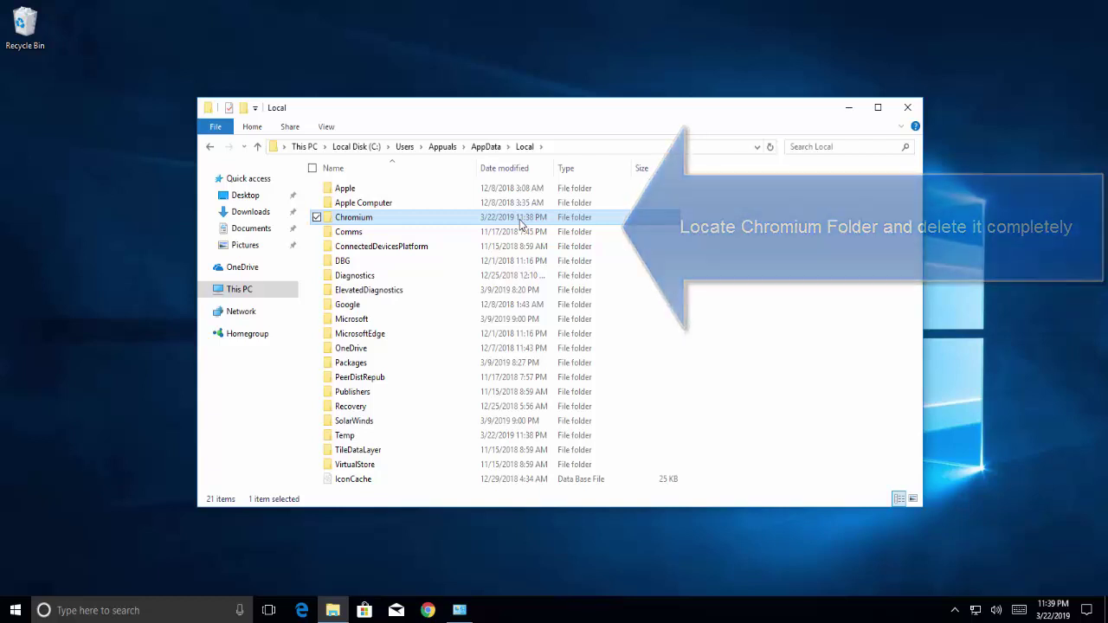
{"action": "key", "text": "shift+Delete"}
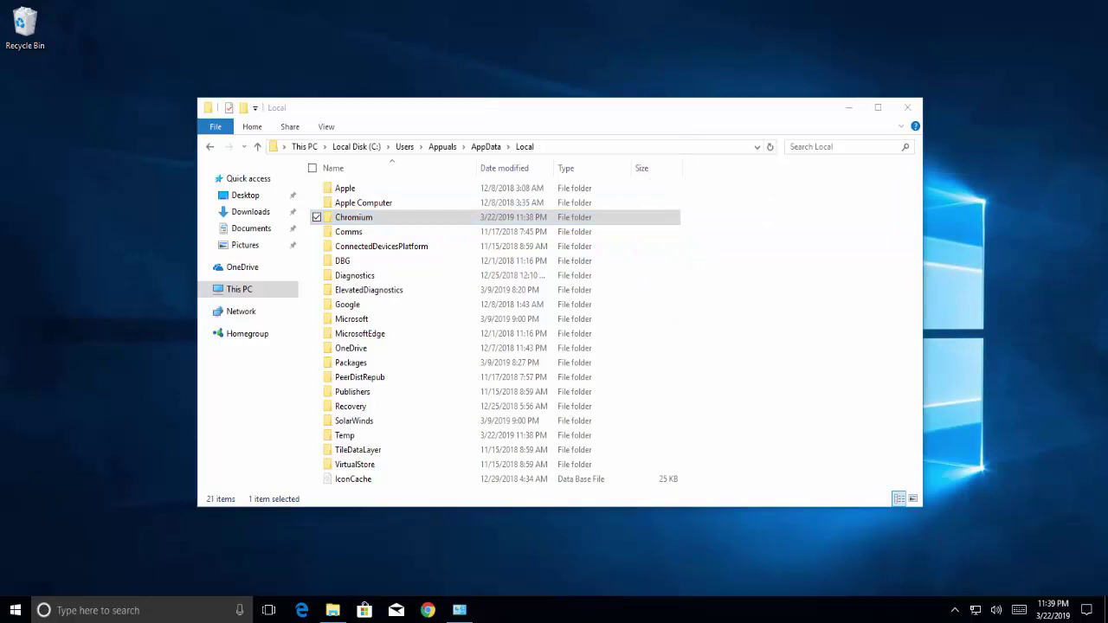
{"action": "left_click", "coordinate": [387, 218]}
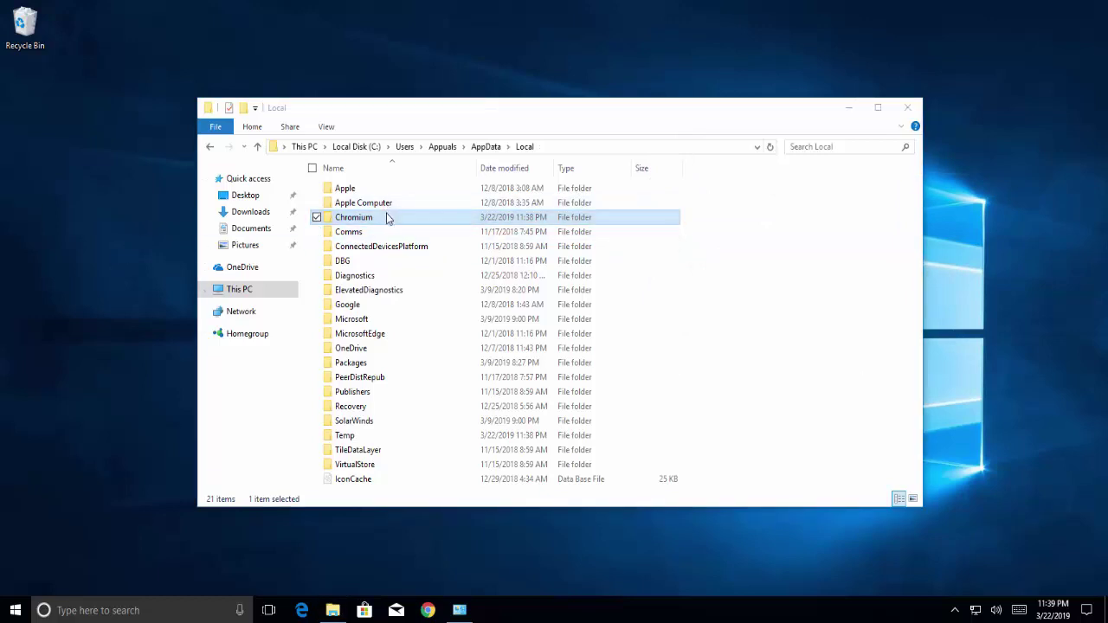
{"action": "right_click", "coordinate": [387, 218]}
{"action": "left_click", "coordinate": [236, 426]}
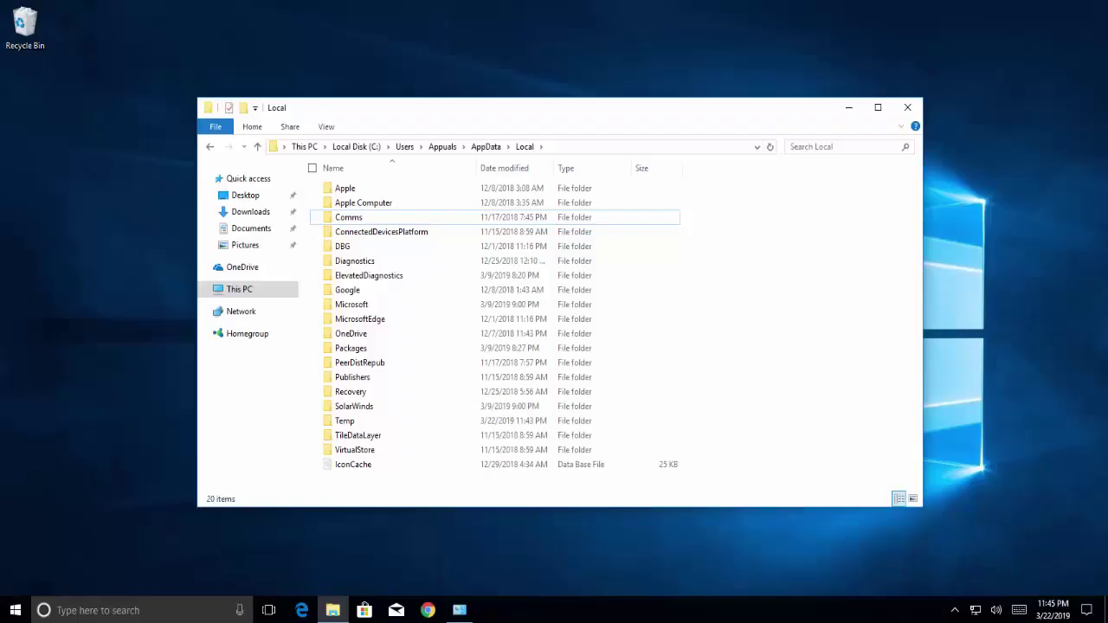
{"action": "left_click", "coordinate": [851, 109]}
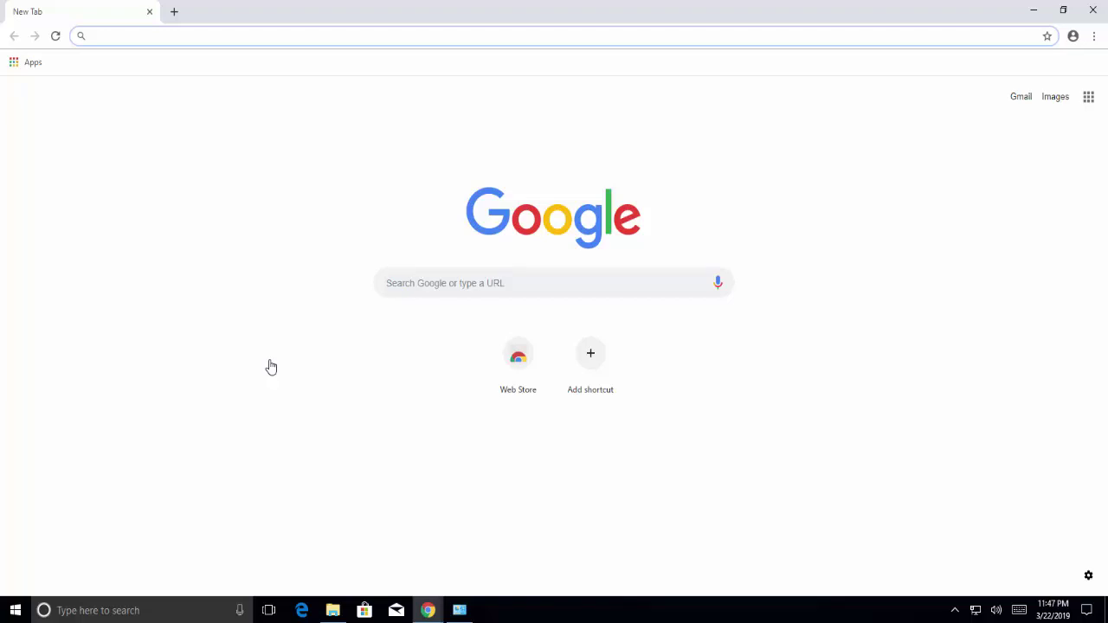
Switch to the Chrome window with the uninstaller sites, view the IObit, Revo Uninstaller and CCleaner pages, and close both Chrome windows
{"action": "left_click", "coordinate": [428, 611]}
{"action": "left_click", "coordinate": [436, 547]}
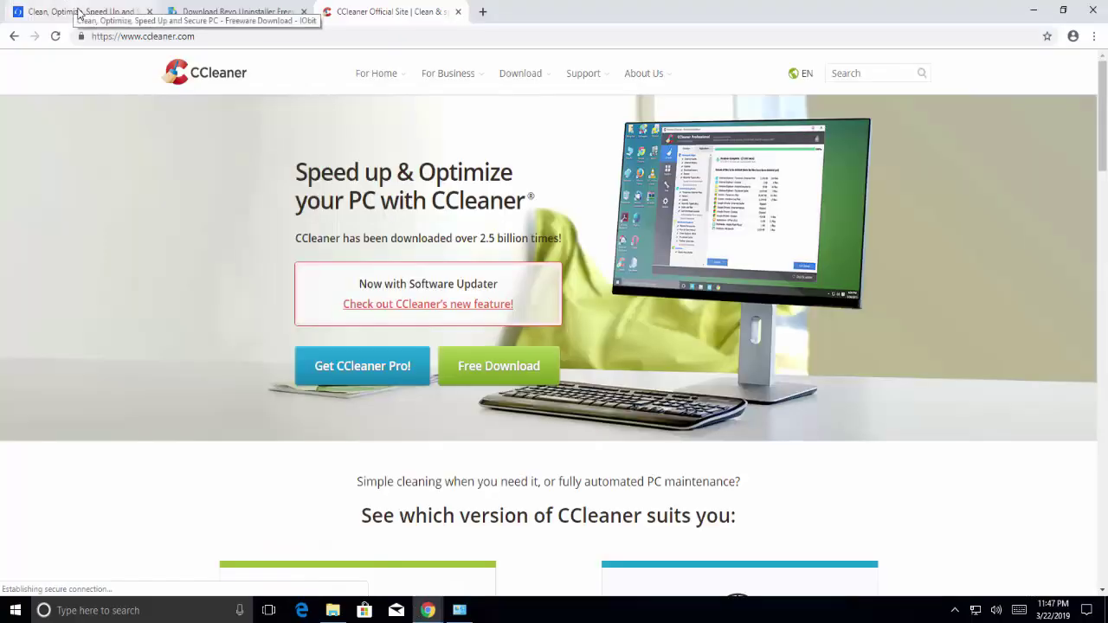
{"action": "left_click", "coordinate": [78, 13]}
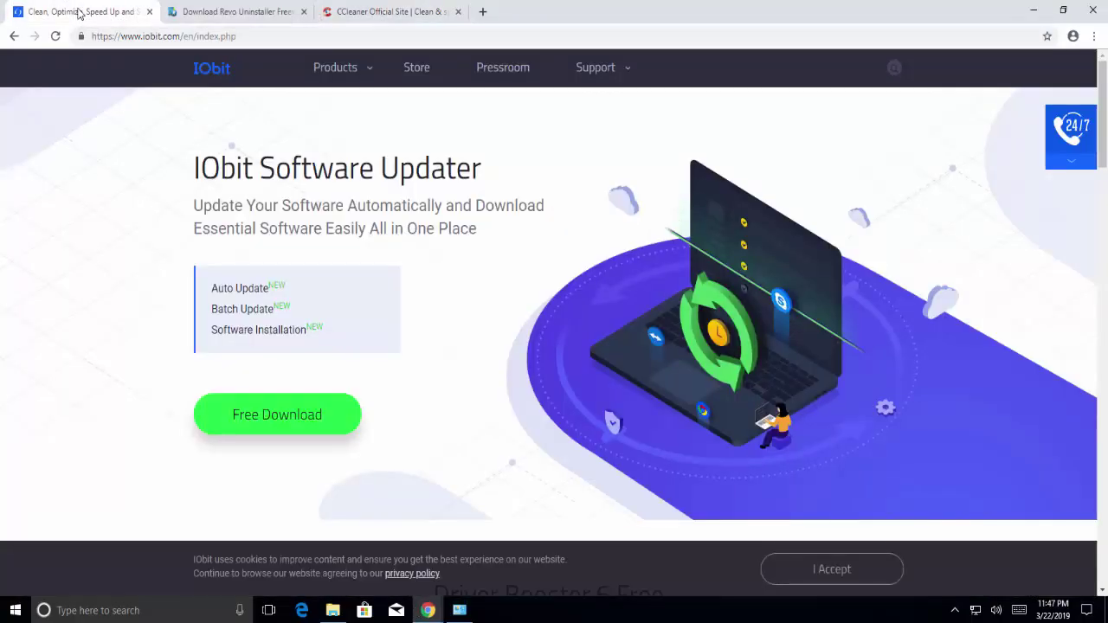
{"action": "left_click", "coordinate": [242, 15]}
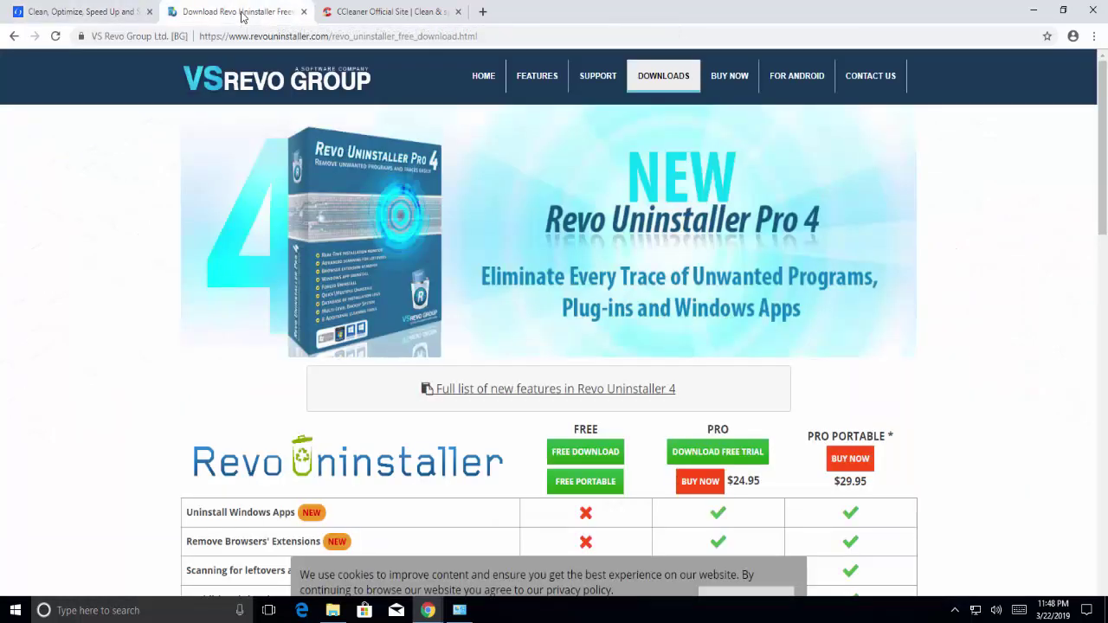
{"action": "left_click", "coordinate": [336, 13]}
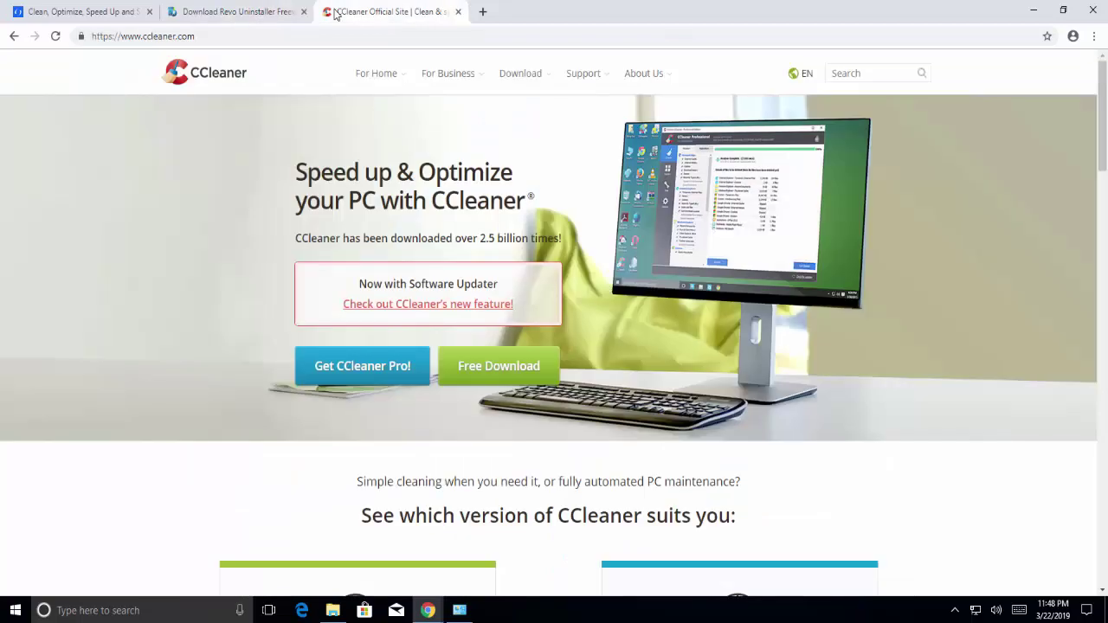
{"action": "left_click", "coordinate": [1093, 10]}
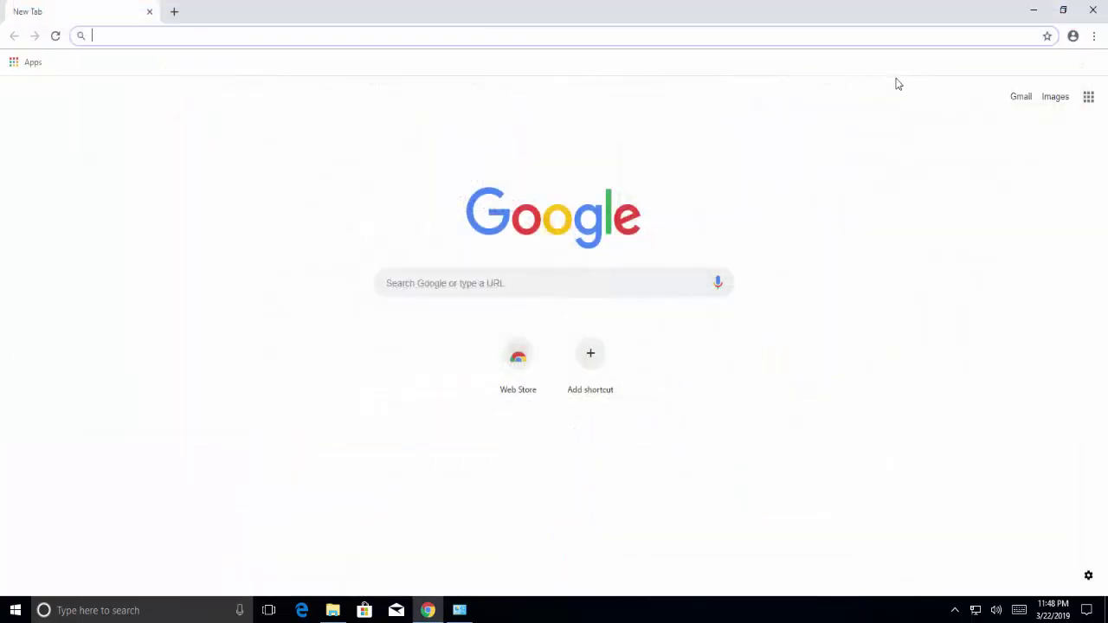
{"action": "left_click", "coordinate": [1093, 10]}
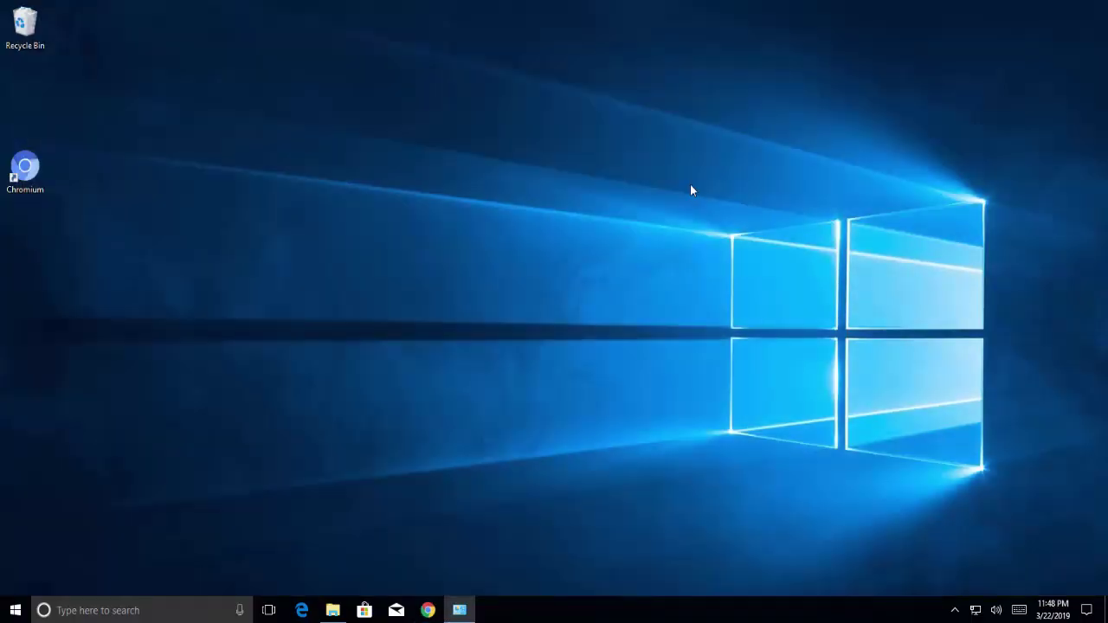
Open CCleaner from the hidden background apps, dismiss the update notice and show its list of programs to uninstall
{"action": "left_click", "coordinate": [955, 610]}
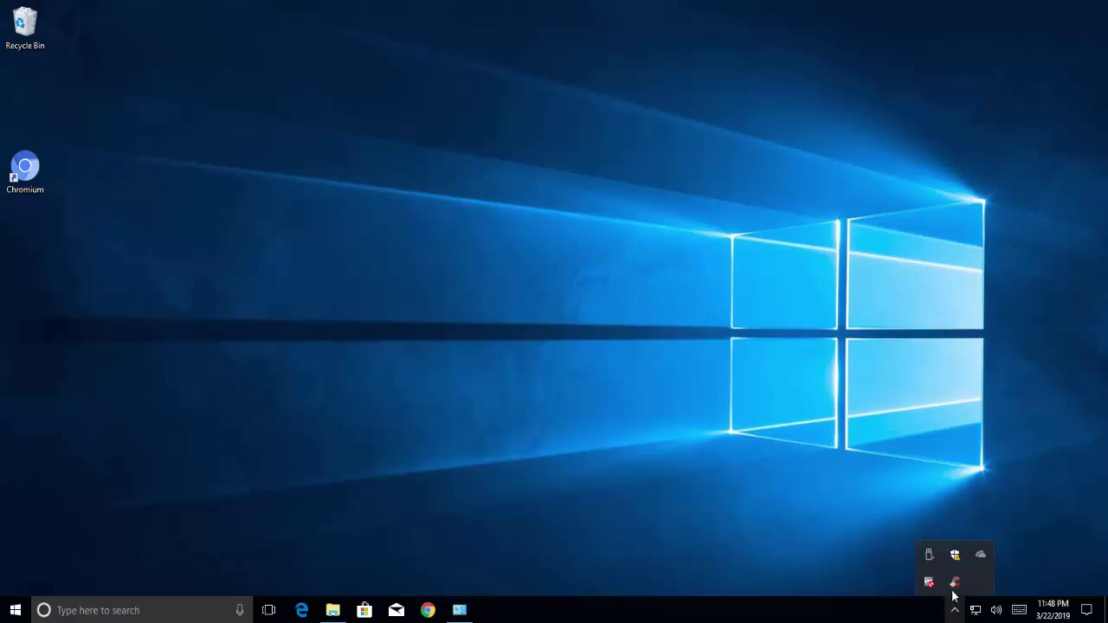
{"action": "left_click", "coordinate": [955, 586]}
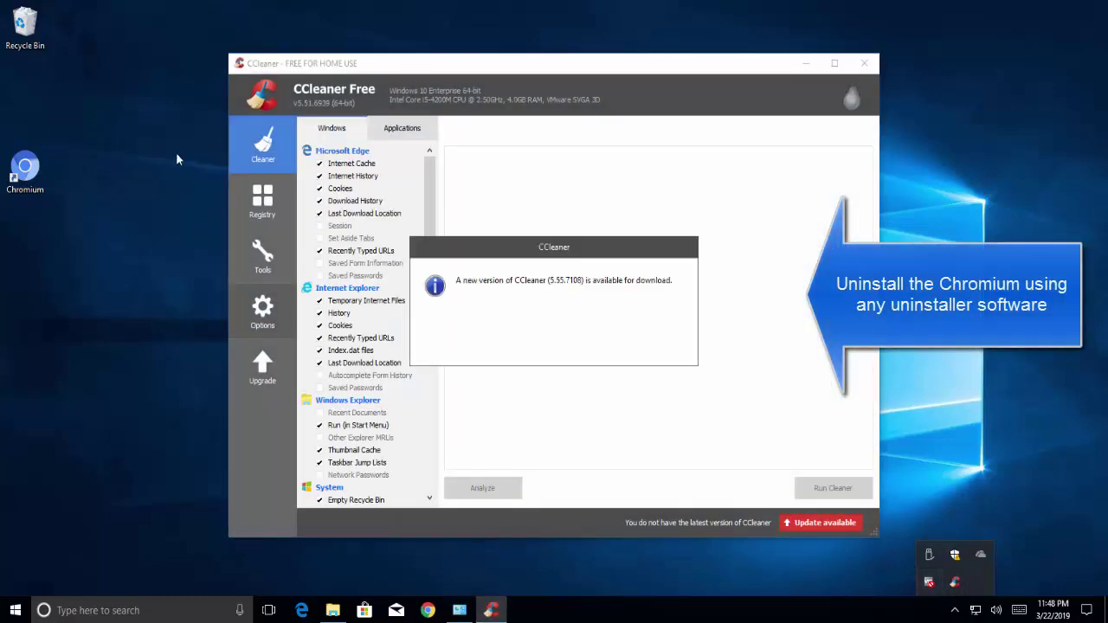
{"action": "left_click", "coordinate": [656, 345]}
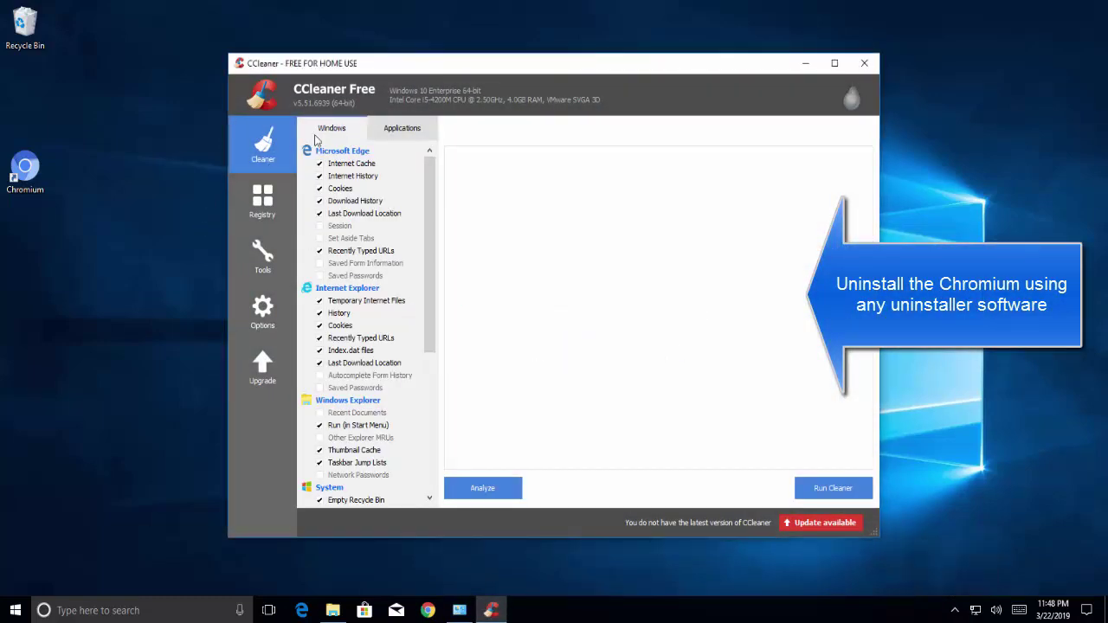
{"action": "left_click", "coordinate": [262, 255]}
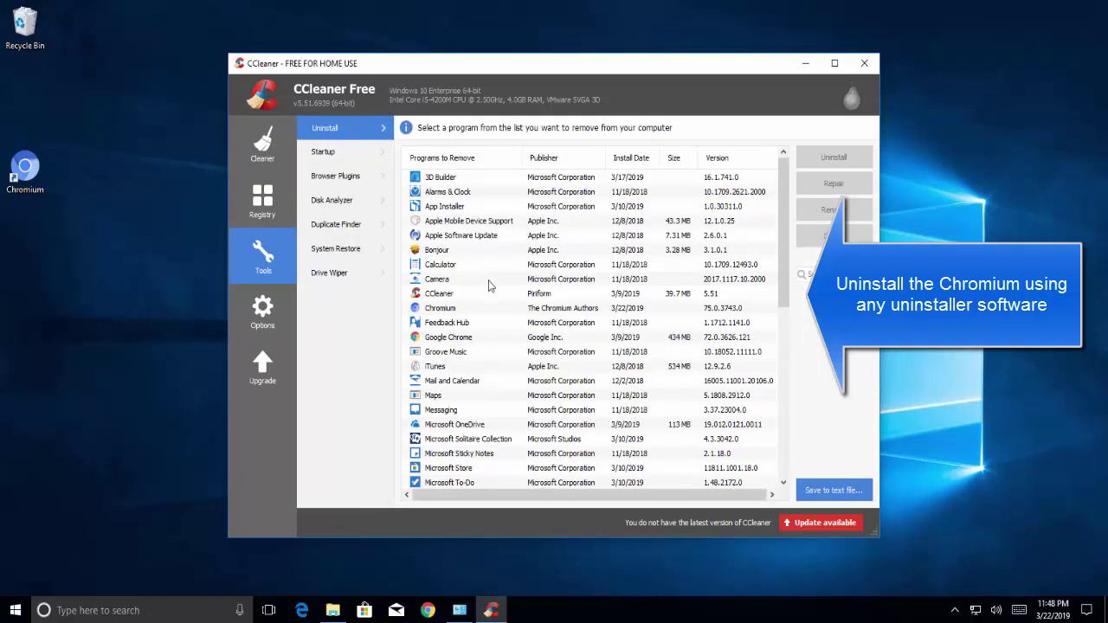
Uninstall Chromium with CCleaner without deleting browsing data, close CCleaner and refresh the desktop
{"action": "left_click", "coordinate": [519, 308]}
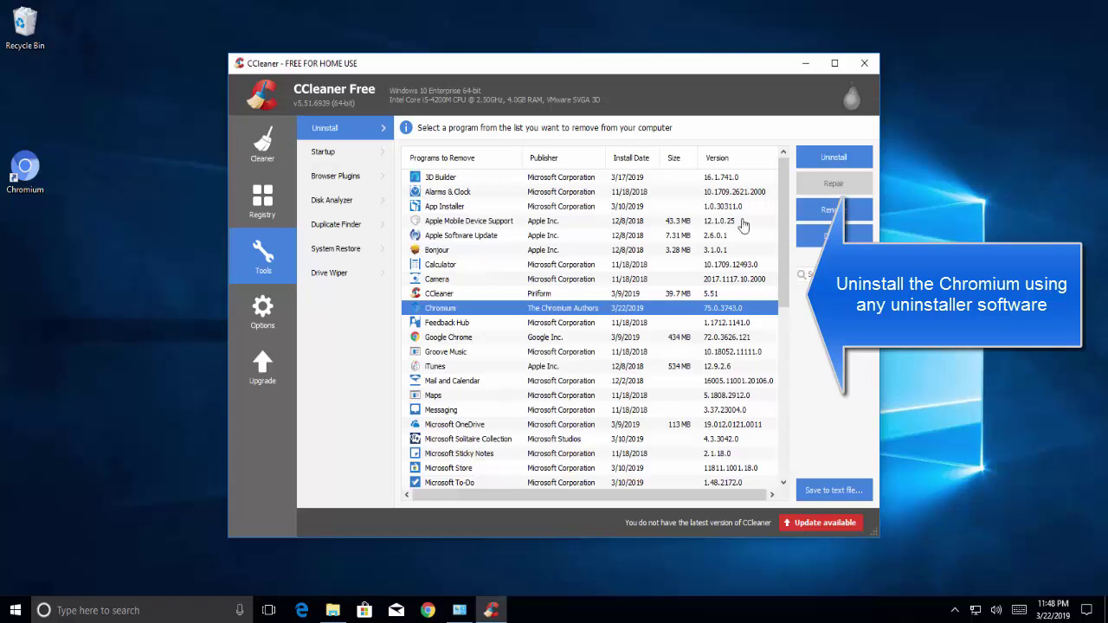
{"action": "left_click", "coordinate": [824, 161]}
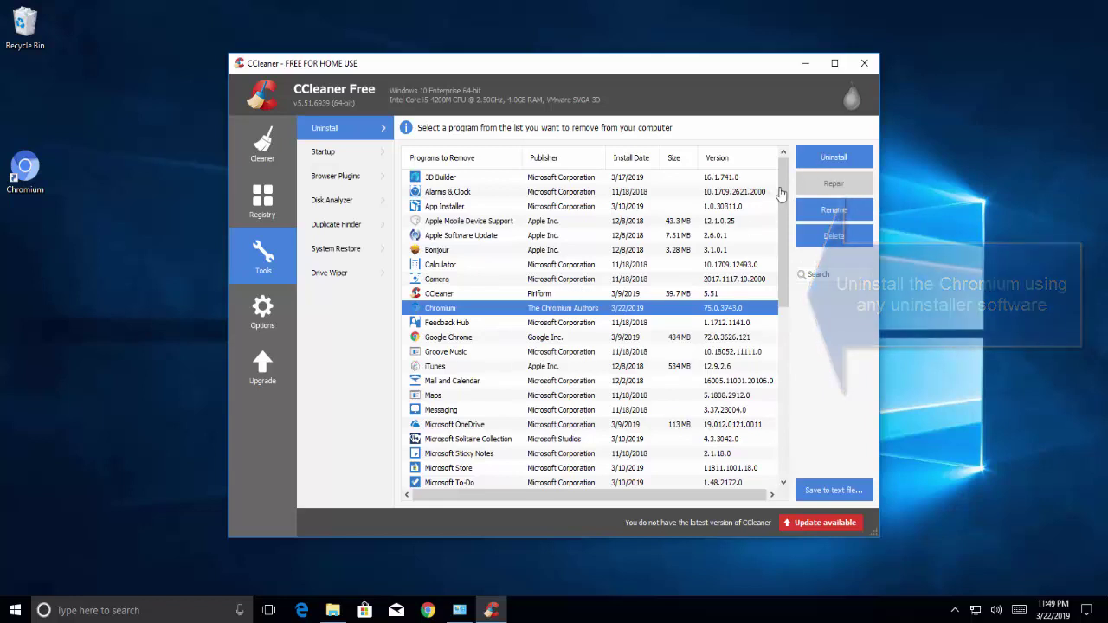
{"action": "left_click", "coordinate": [836, 162]}
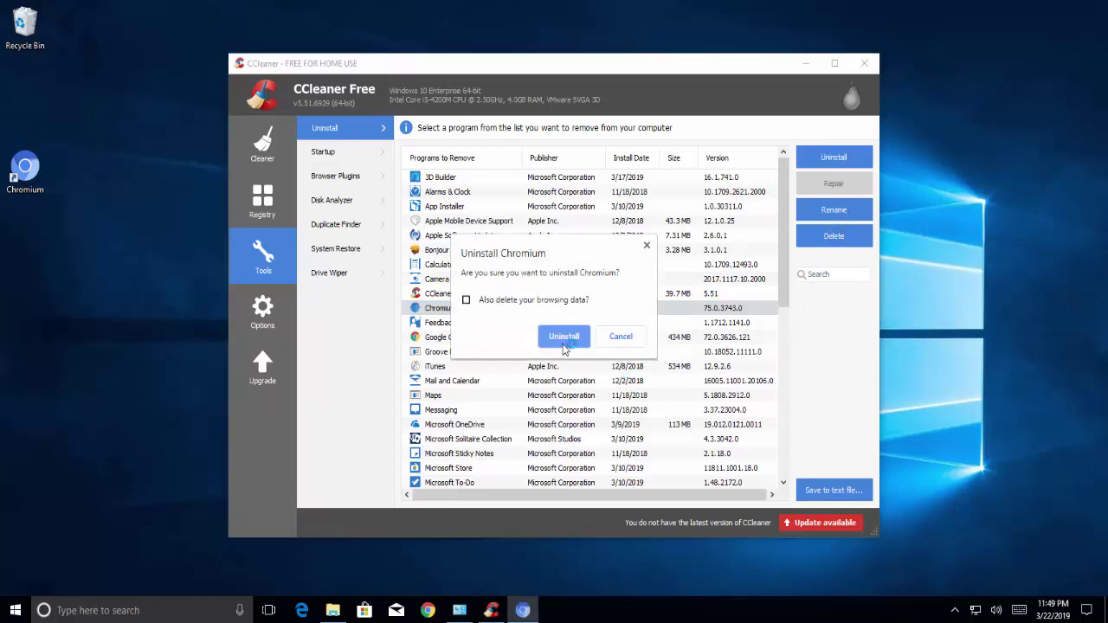
{"action": "left_click", "coordinate": [563, 336]}
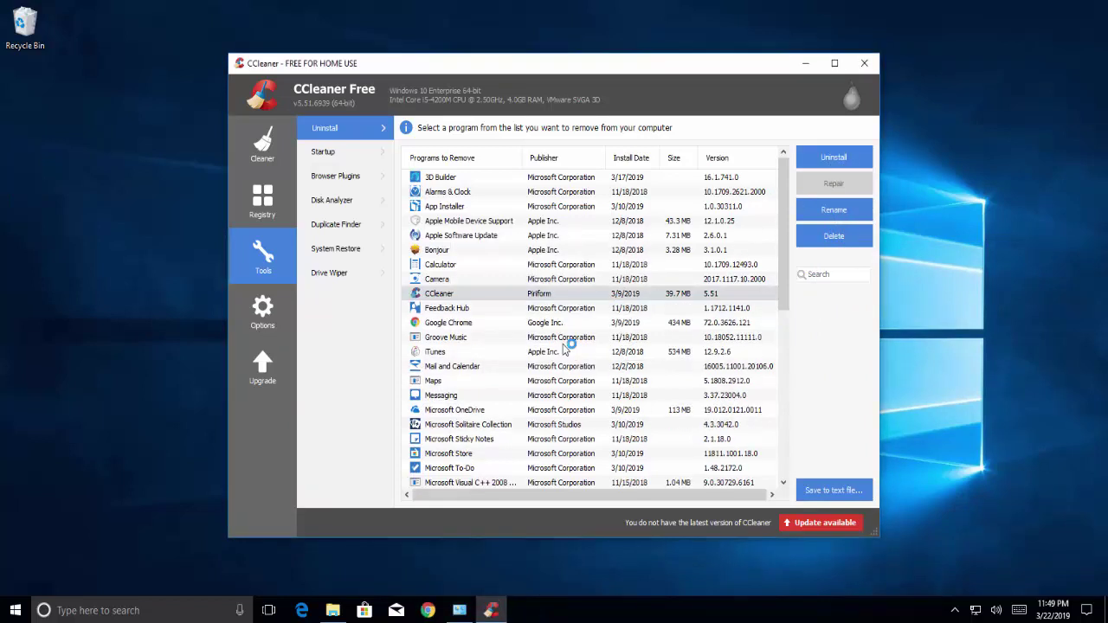
{"action": "left_click", "coordinate": [866, 65]}
{"action": "right_click", "coordinate": [779, 161]}
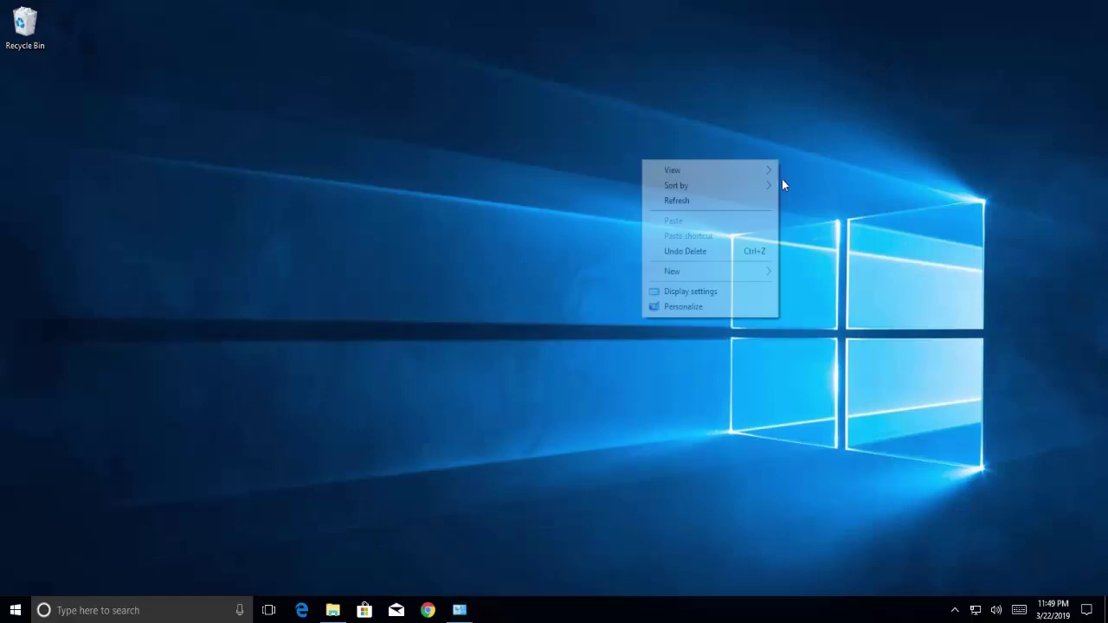
{"action": "left_click", "coordinate": [773, 200]}
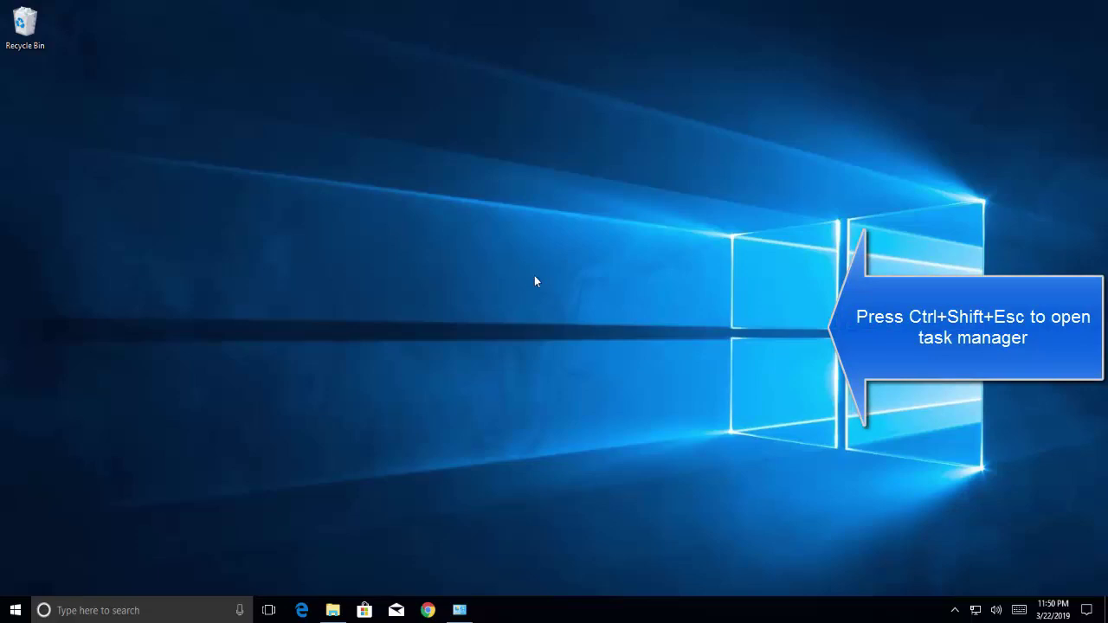
Open Task Manager and look through the running background processes for suspicious entries
{"action": "key", "text": "ctrl+shift+Escape"}
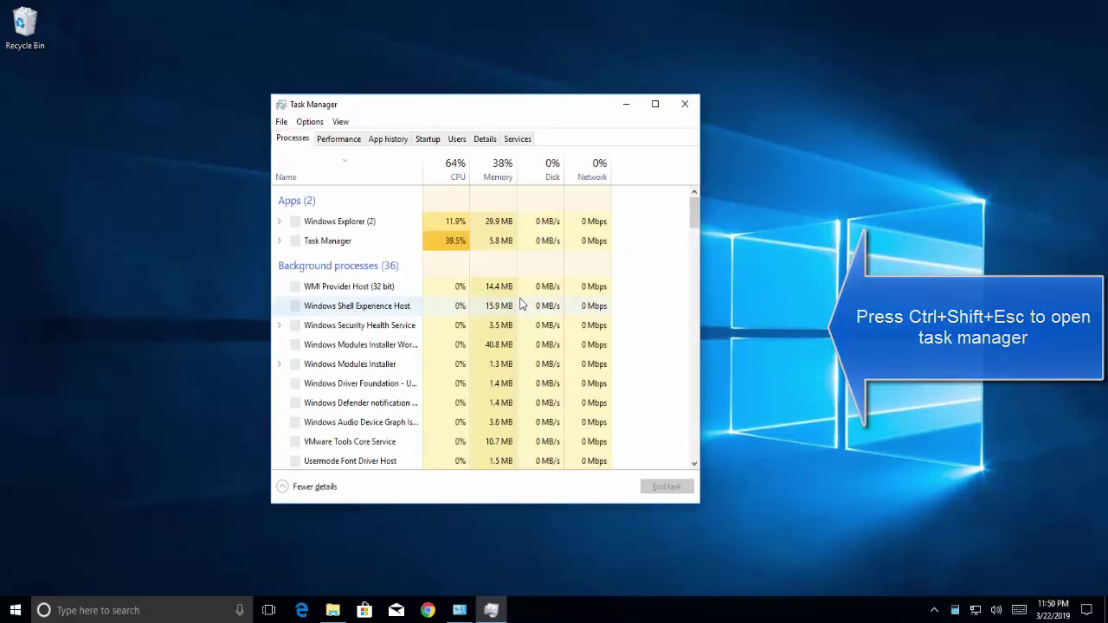
{"action": "left_click", "coordinate": [396, 226]}
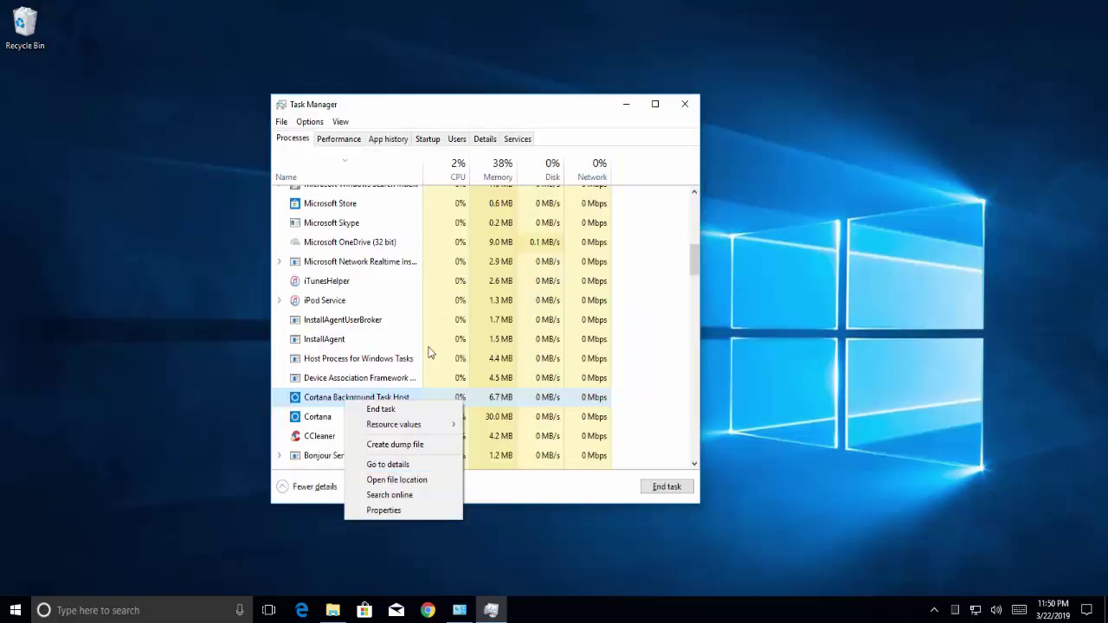
{"action": "left_click", "coordinate": [427, 352]}
{"action": "scroll", "coordinate": [428, 351], "scroll_direction": "down", "scroll_amount": 4}
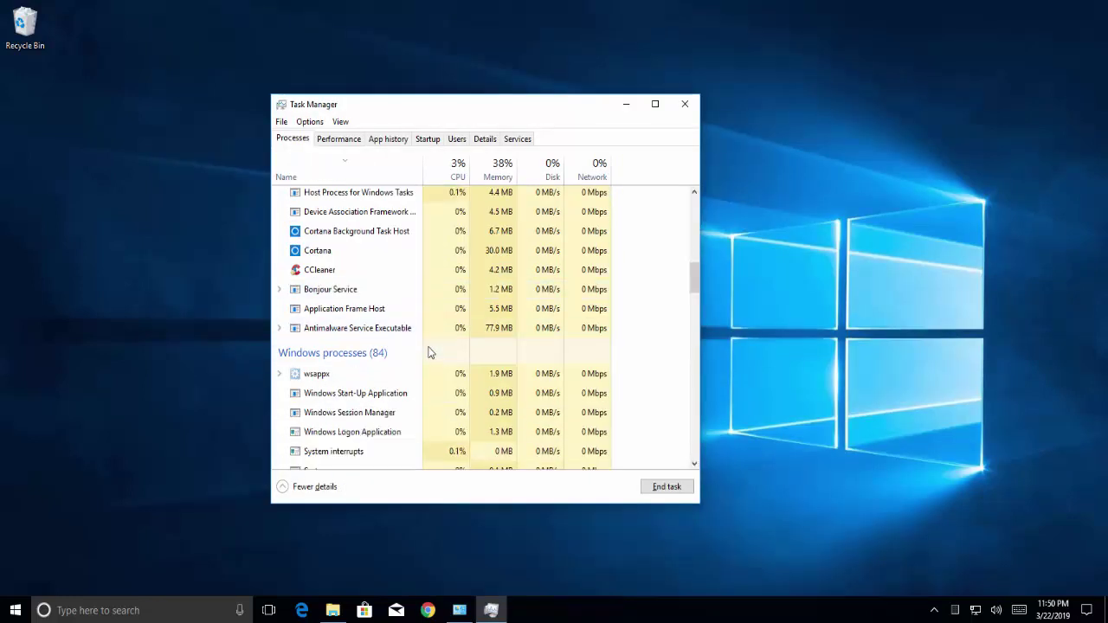
{"action": "scroll", "coordinate": [428, 350], "scroll_direction": "down", "scroll_amount": 2}
{"action": "scroll", "coordinate": [428, 350], "scroll_direction": "up", "scroll_amount": 3}
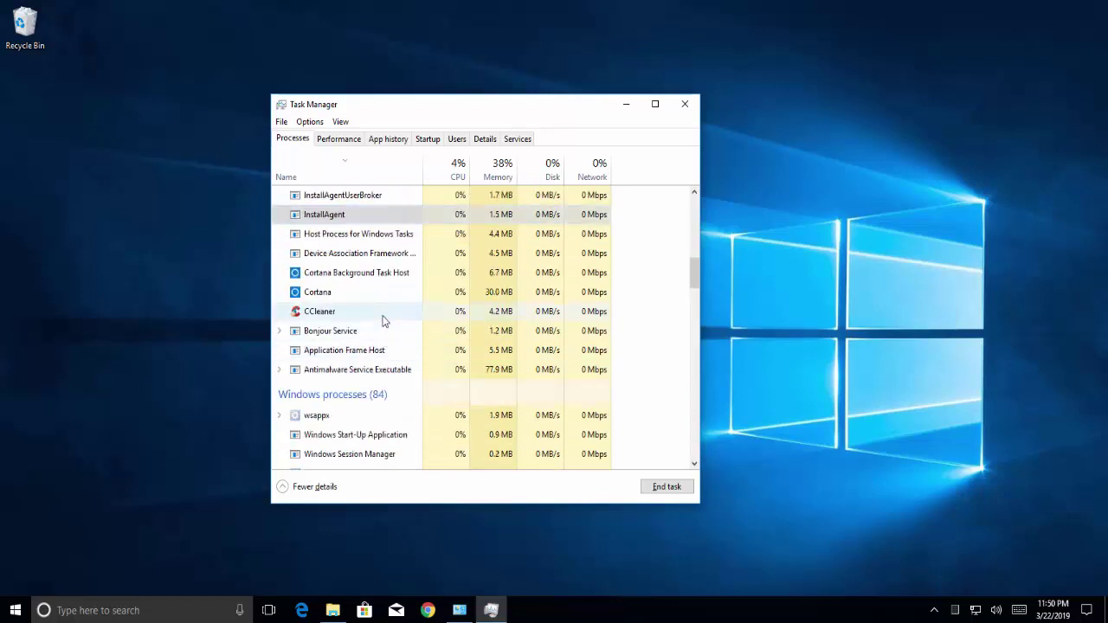
Open the file location of the CCleaner process and bring its folder window to the front
{"action": "right_click", "coordinate": [383, 317]}
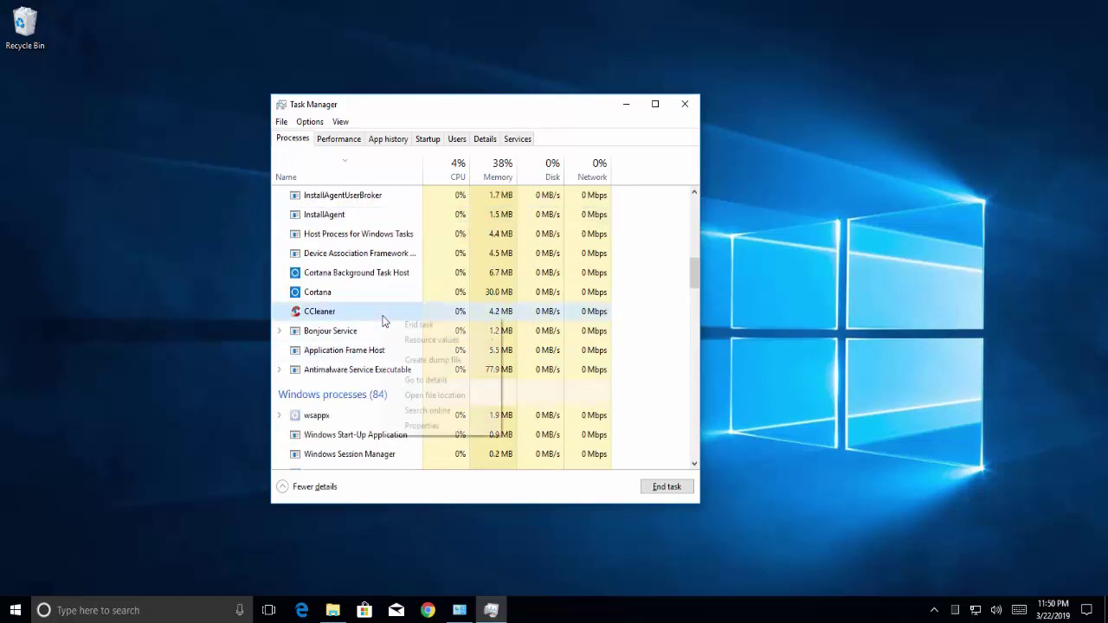
{"action": "left_click", "coordinate": [410, 396]}
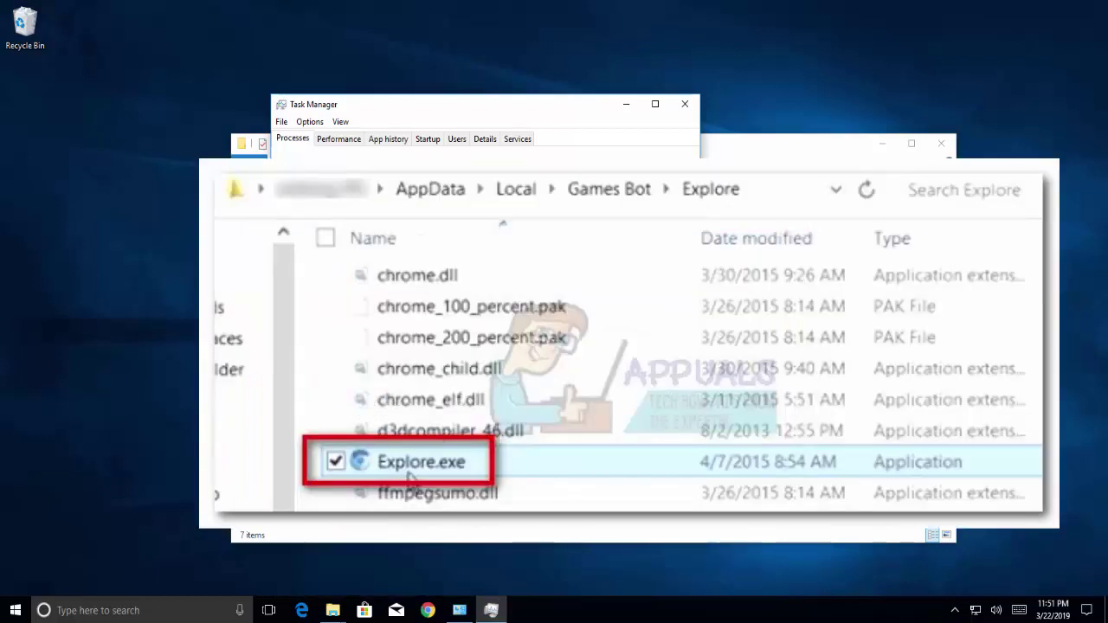
{"action": "key", "text": "alt+Tab"}
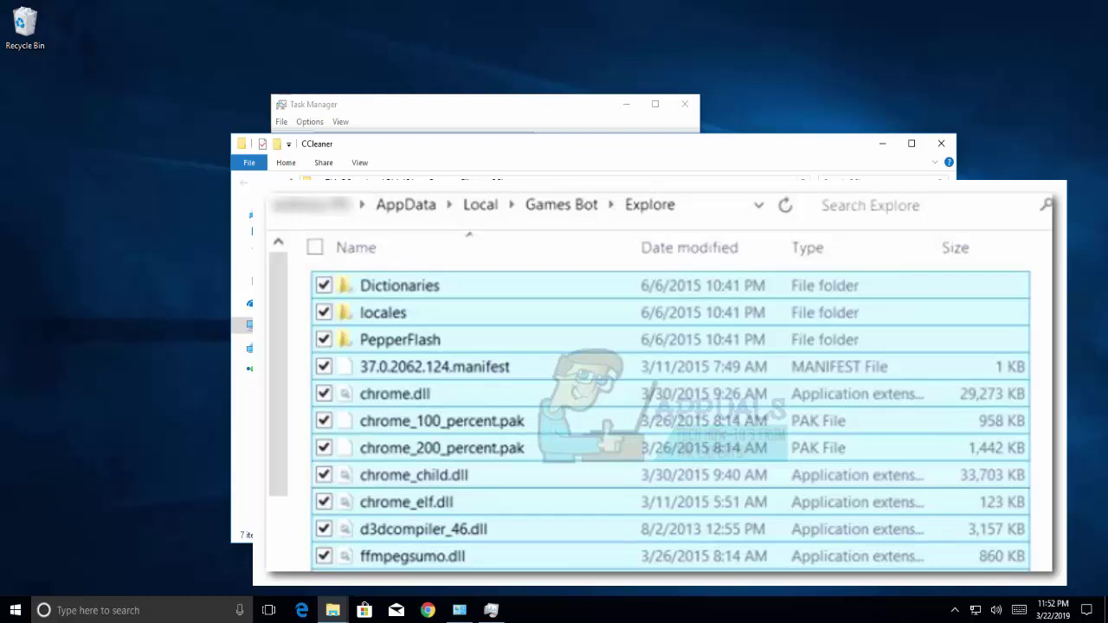
{"action": "key", "text": "alt+Up"}
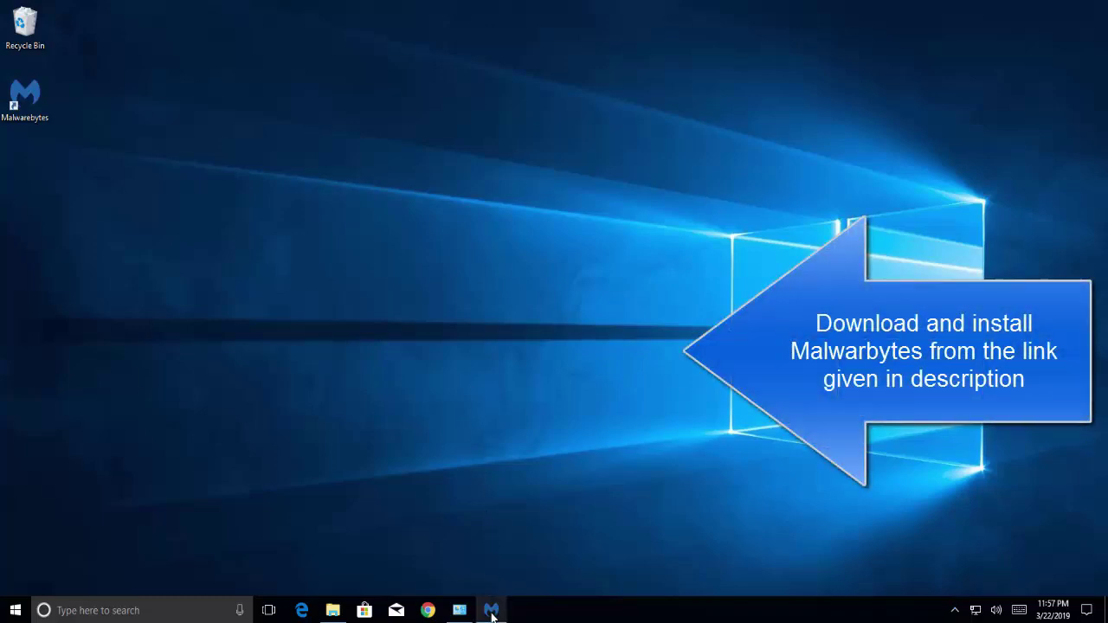
Open Malwarebytes and start a threat scan of the computer
{"action": "left_click", "coordinate": [492, 611]}
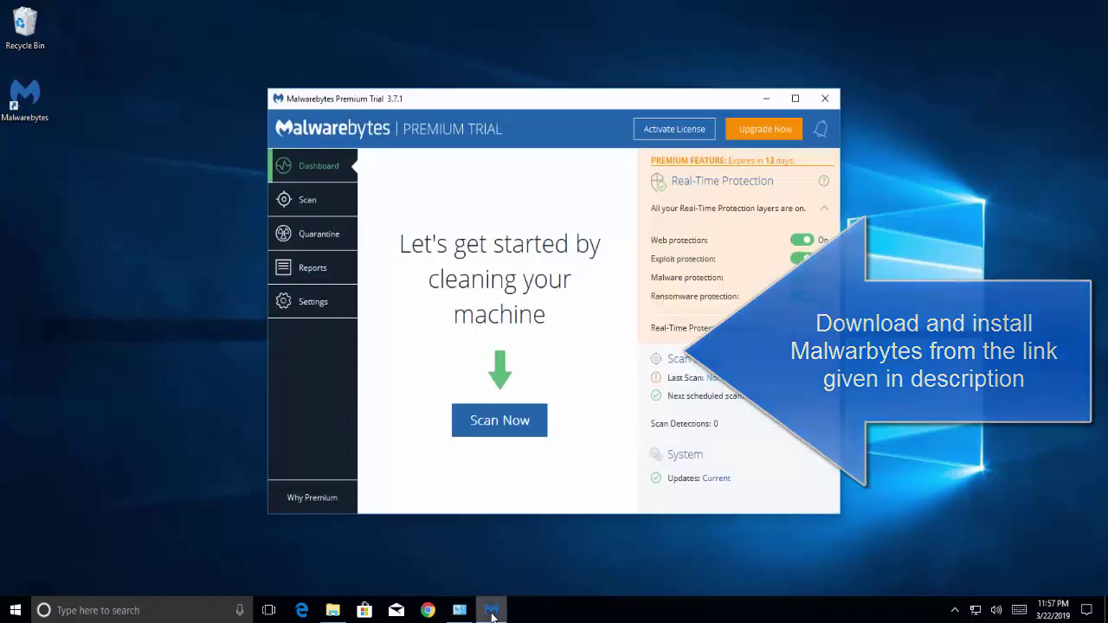
{"action": "left_click", "coordinate": [498, 424]}
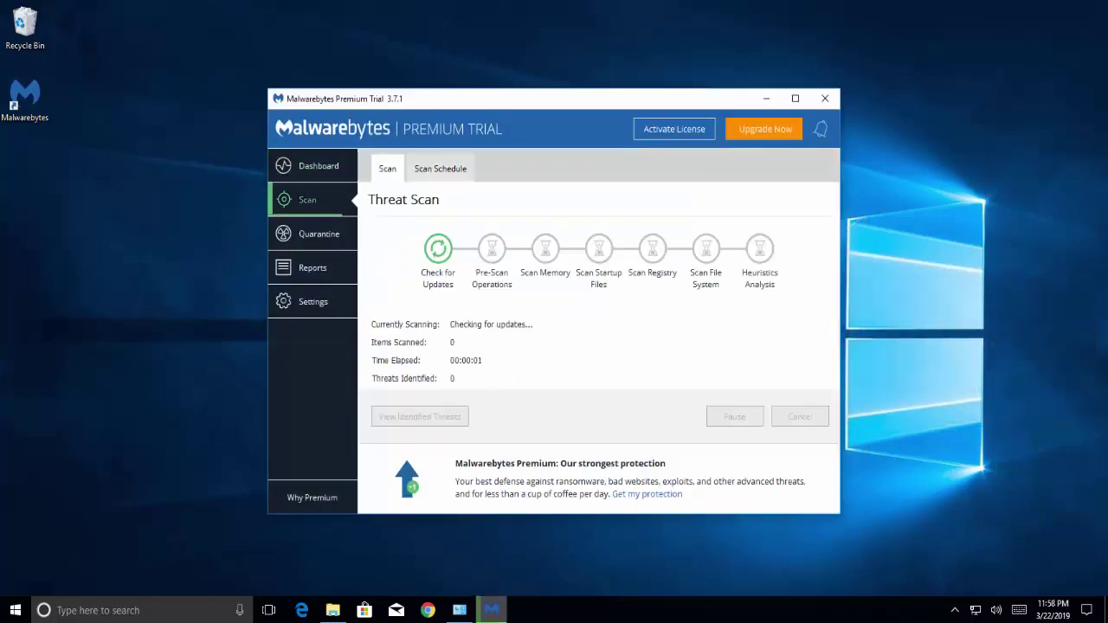